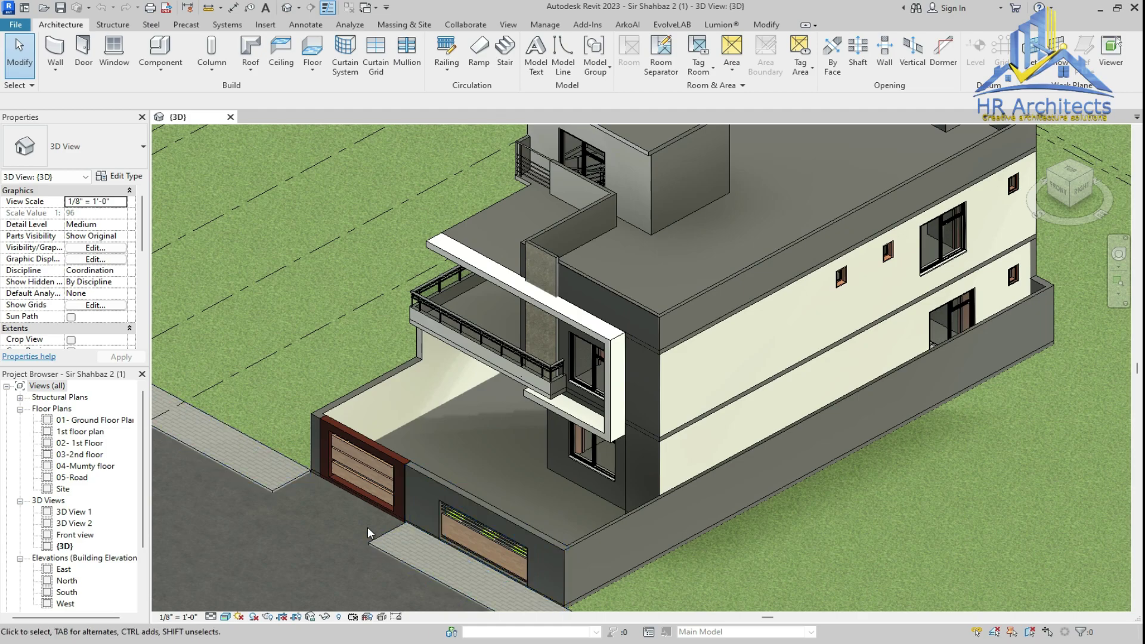
- Examine the 2nd floor porch slab and the white frame around the front balcony in the 3D model
scroll(437, 230, up, 5)
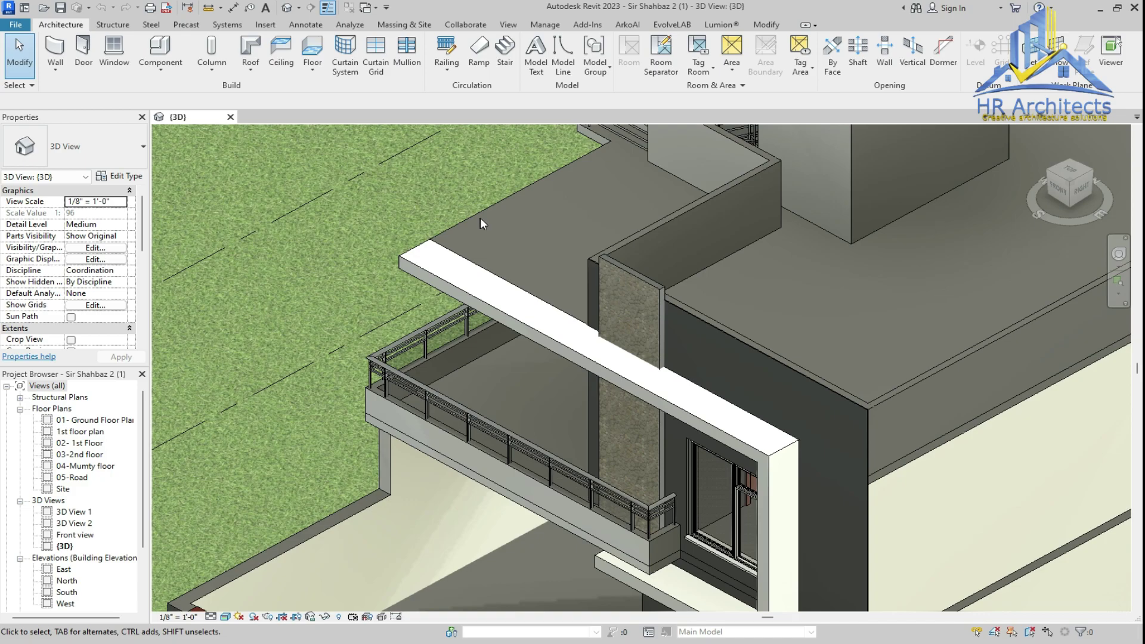
click(485, 219)
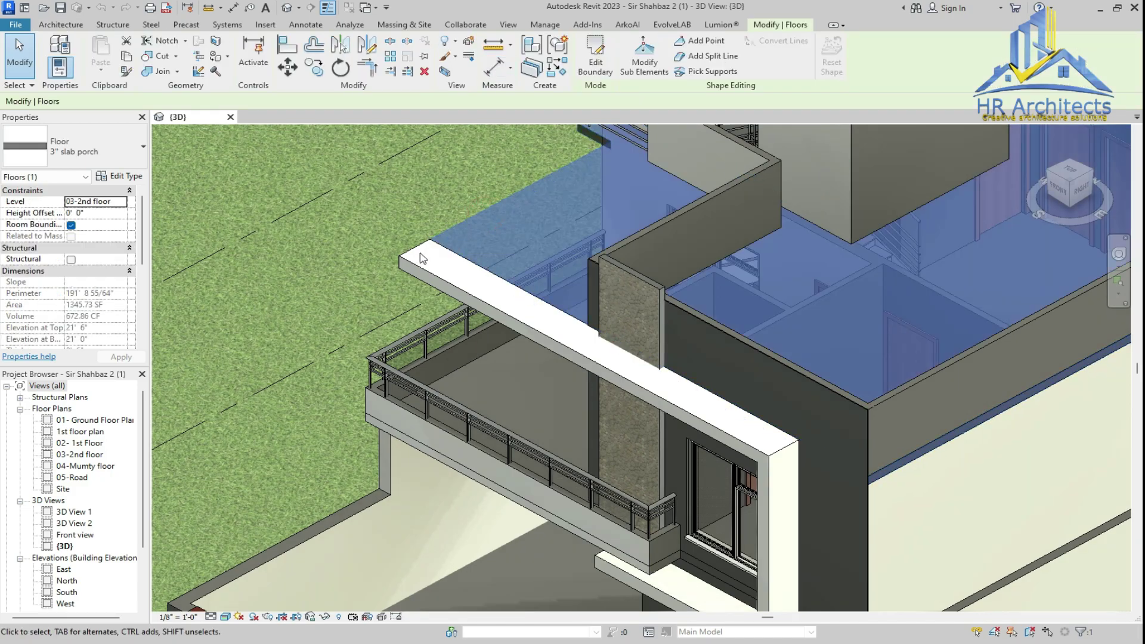
click(413, 262)
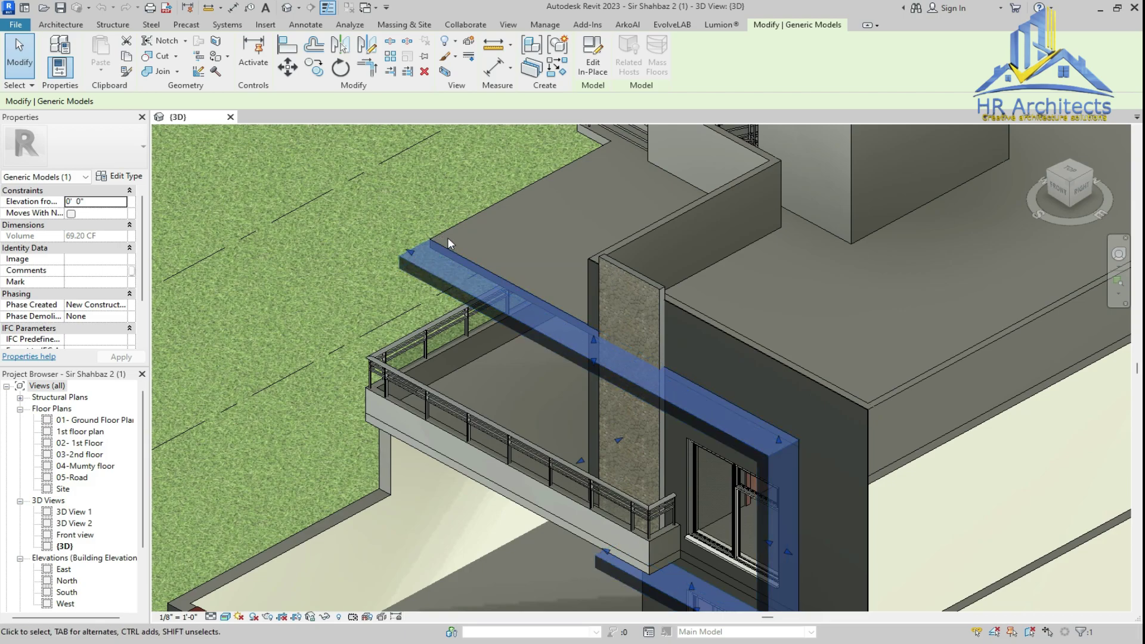
click(454, 227)
scroll(359, 259, down, 3)
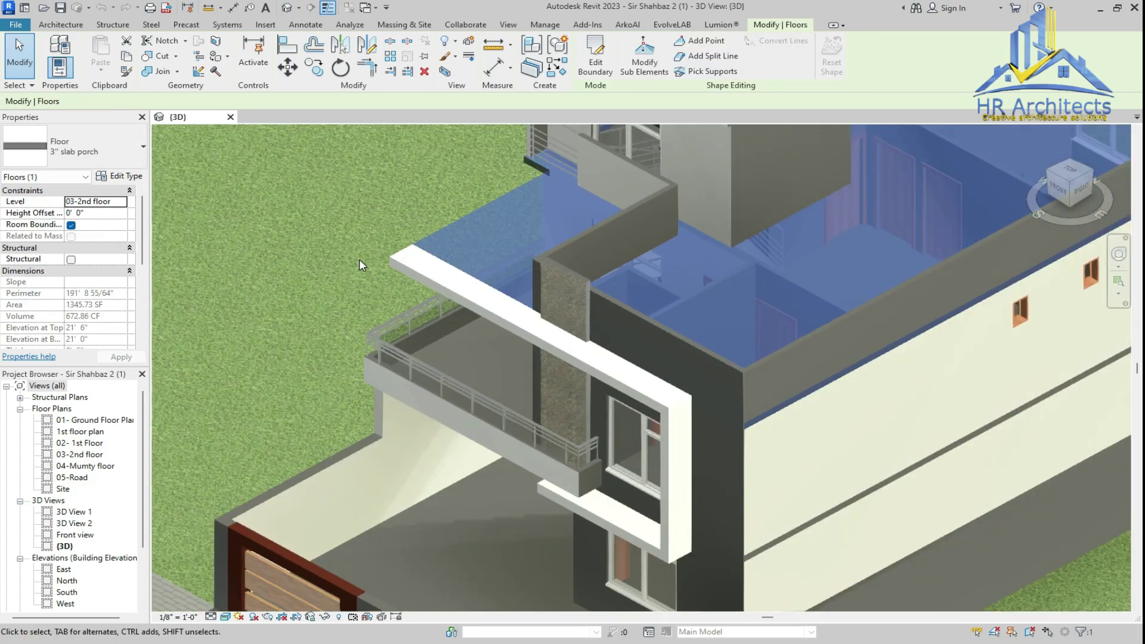
click(328, 292)
scroll(492, 279, down, 3)
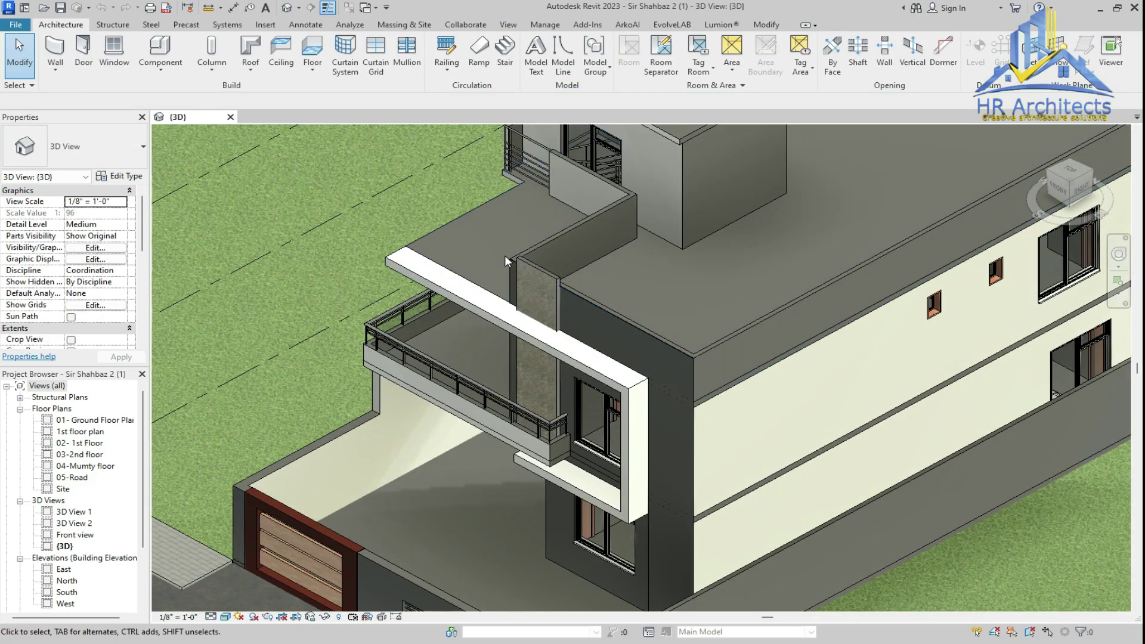
scroll(590, 385, down, 2)
scroll(589, 389, down, 2)
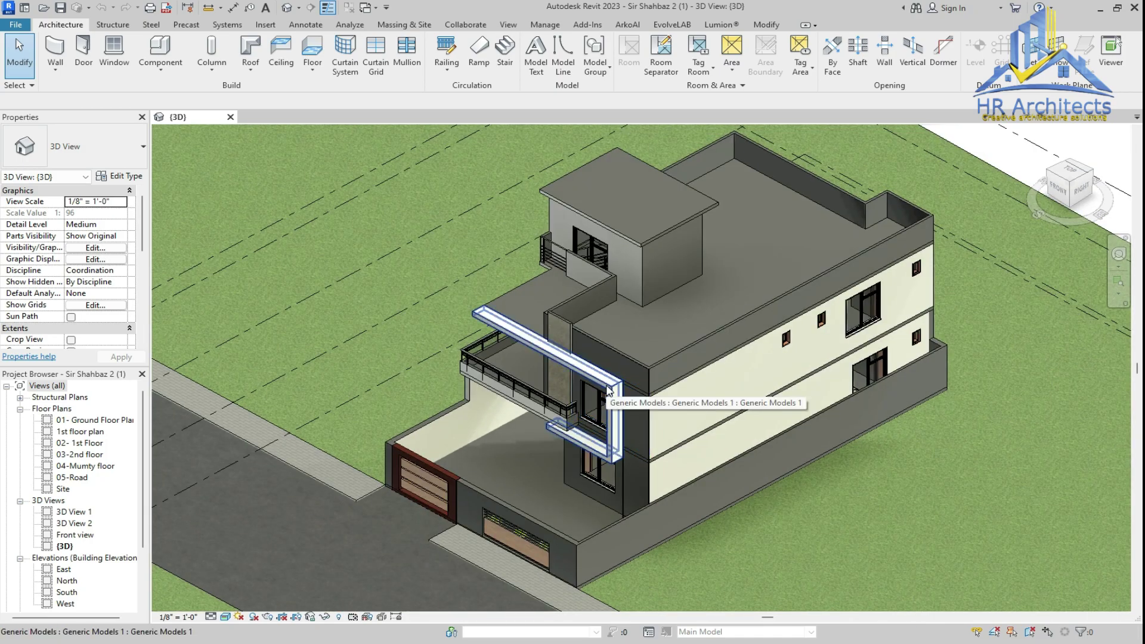
scroll(535, 274, up, 3)
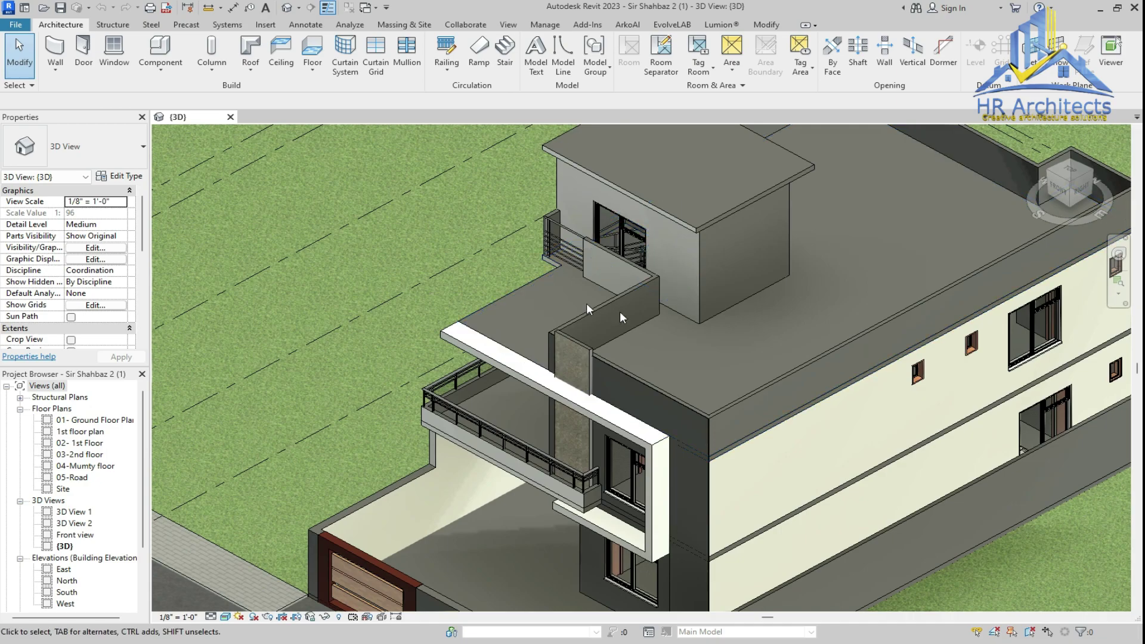
- Open the 03-2nd floor plan and check the extent of the porch slab in front of the stair room
double_click(86, 444)
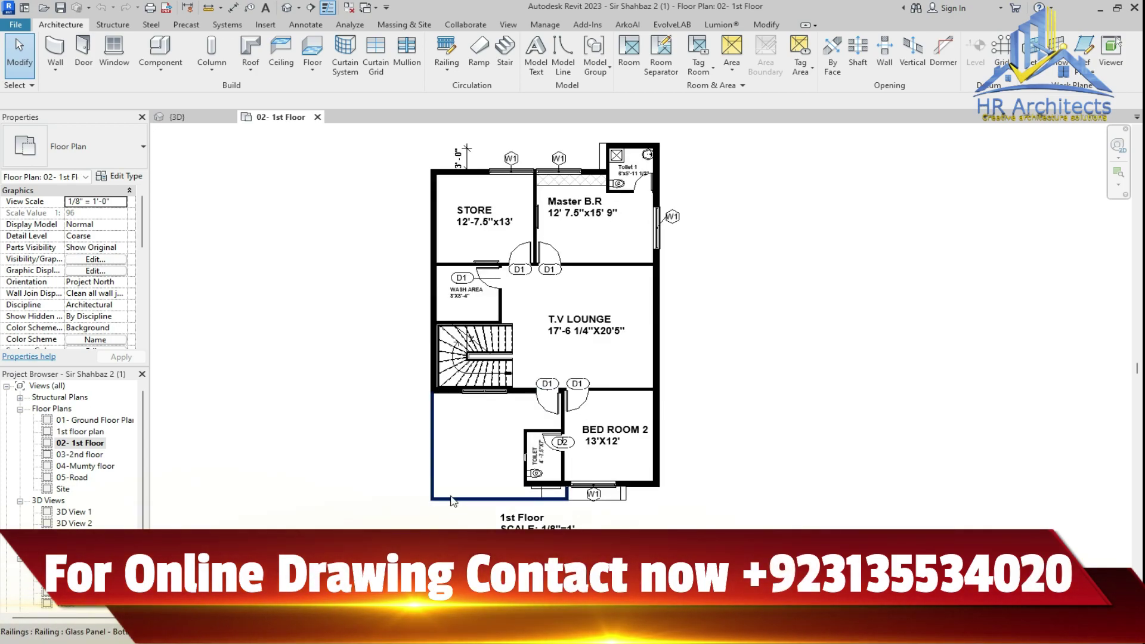
scroll(451, 496, down, 2)
double_click(81, 431)
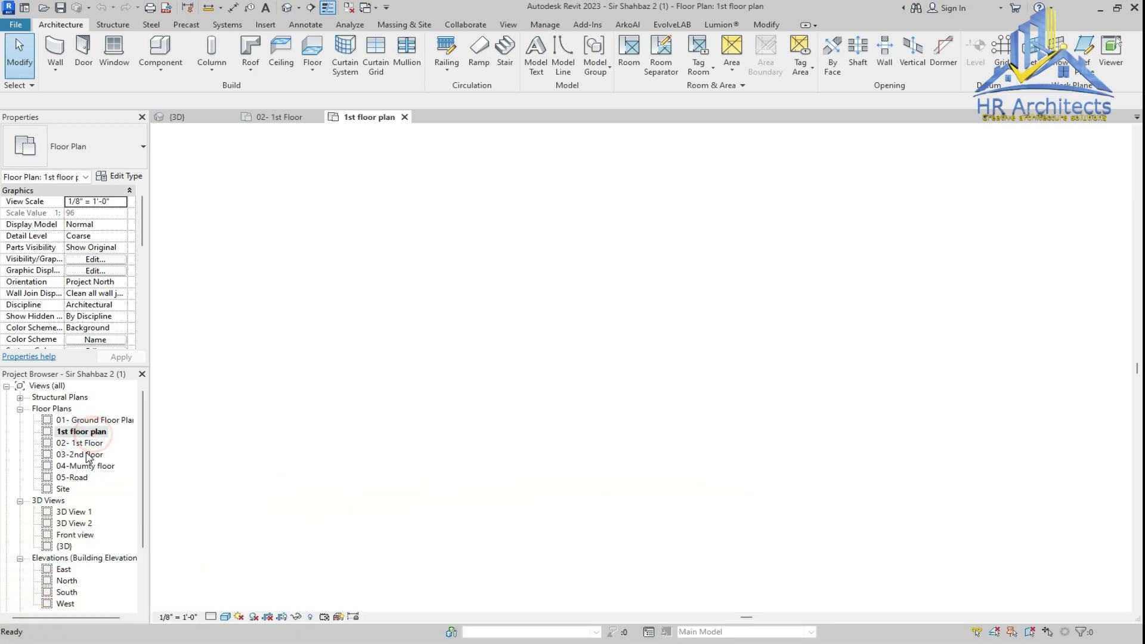
double_click(79, 455)
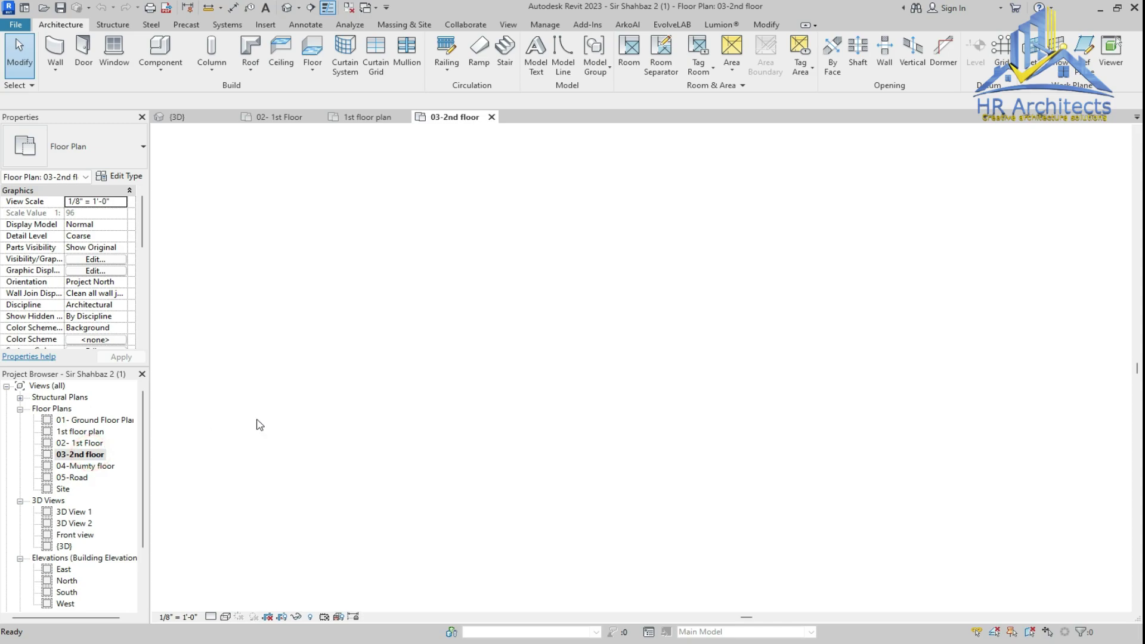
scroll(501, 452, up, 3)
scroll(439, 499, down, 3)
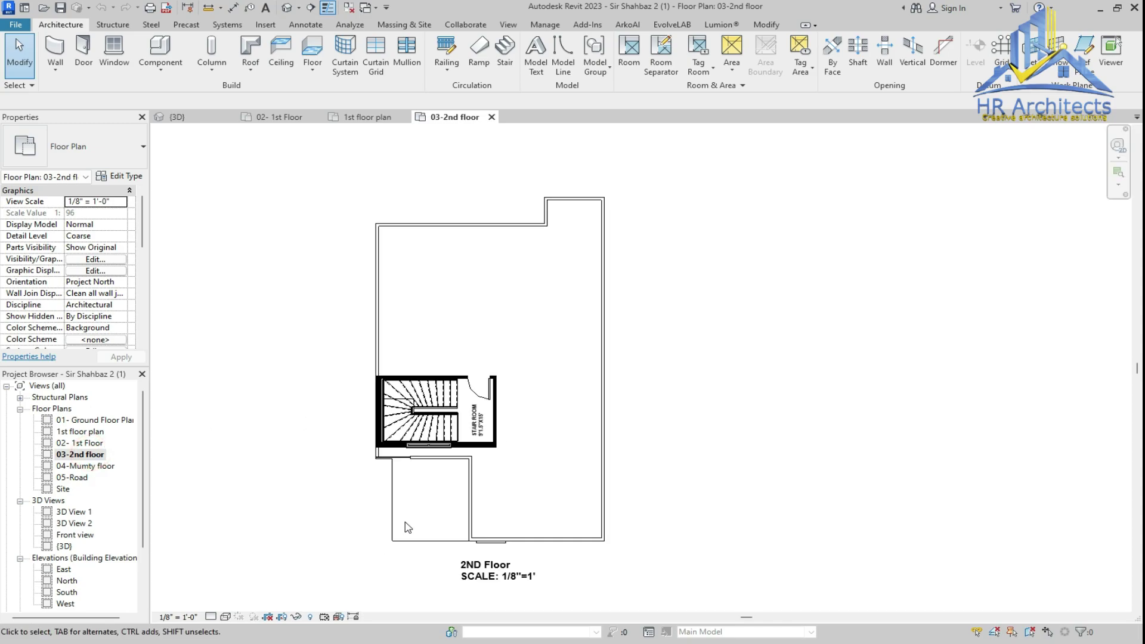
click(414, 545)
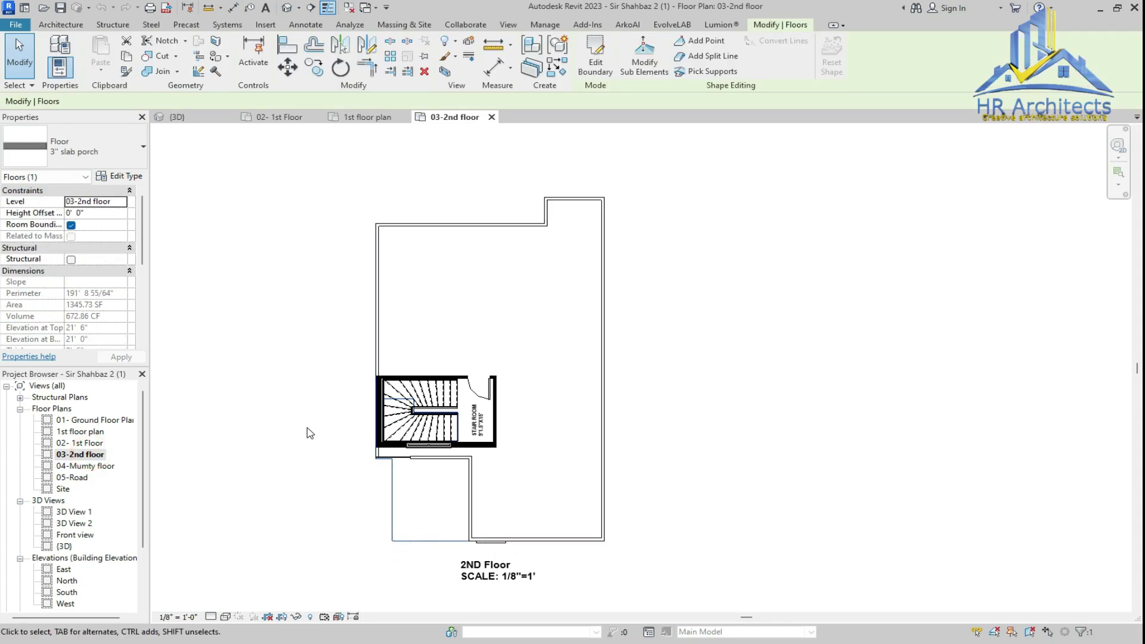
click(306, 426)
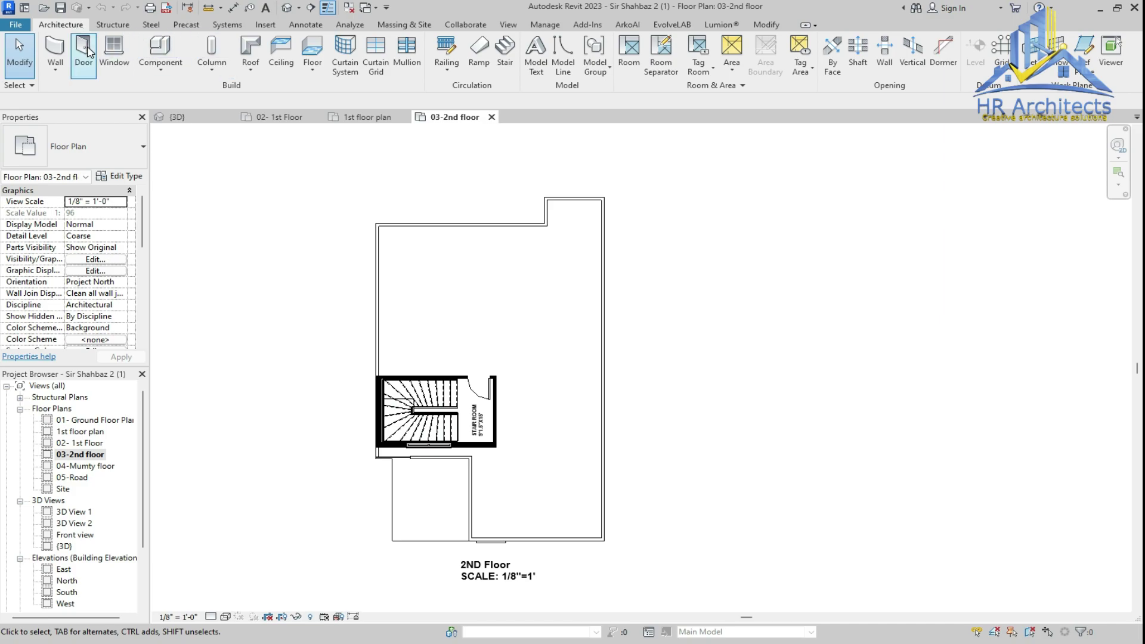
- Start placing a component with the 091_Ceiling - Round lighting fixture type
click(161, 51)
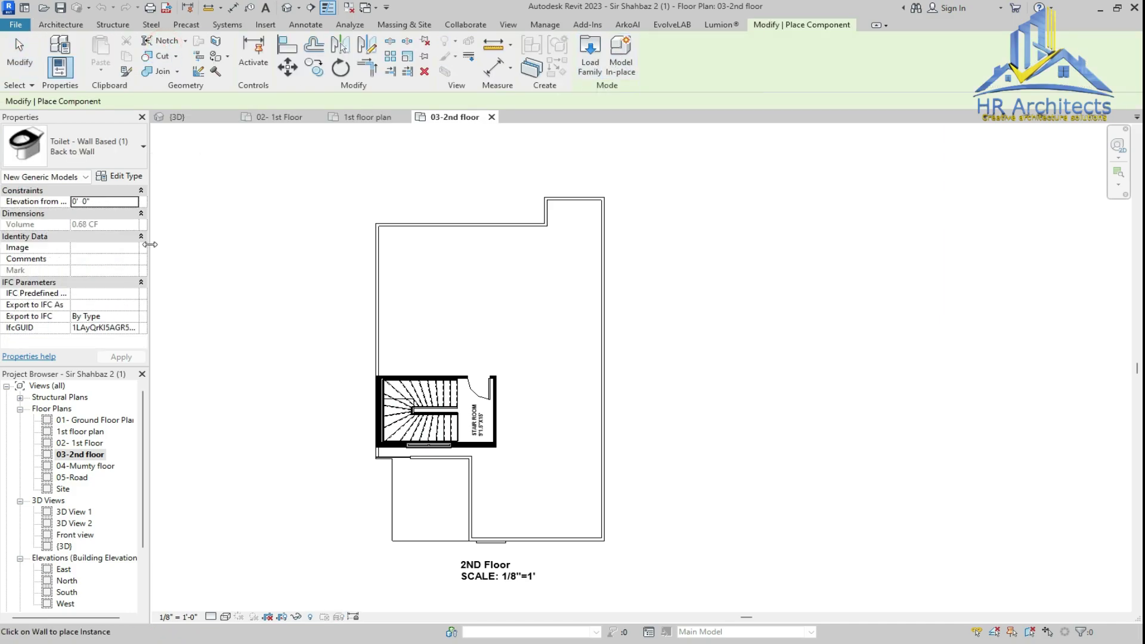
click(114, 146)
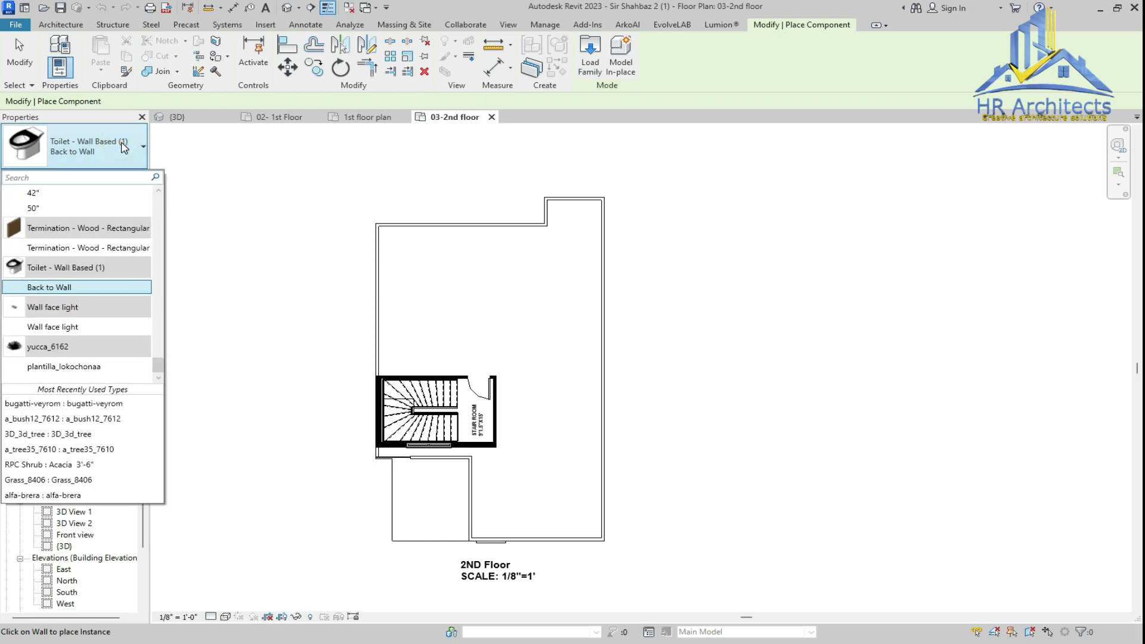
scroll(134, 274, up, 10)
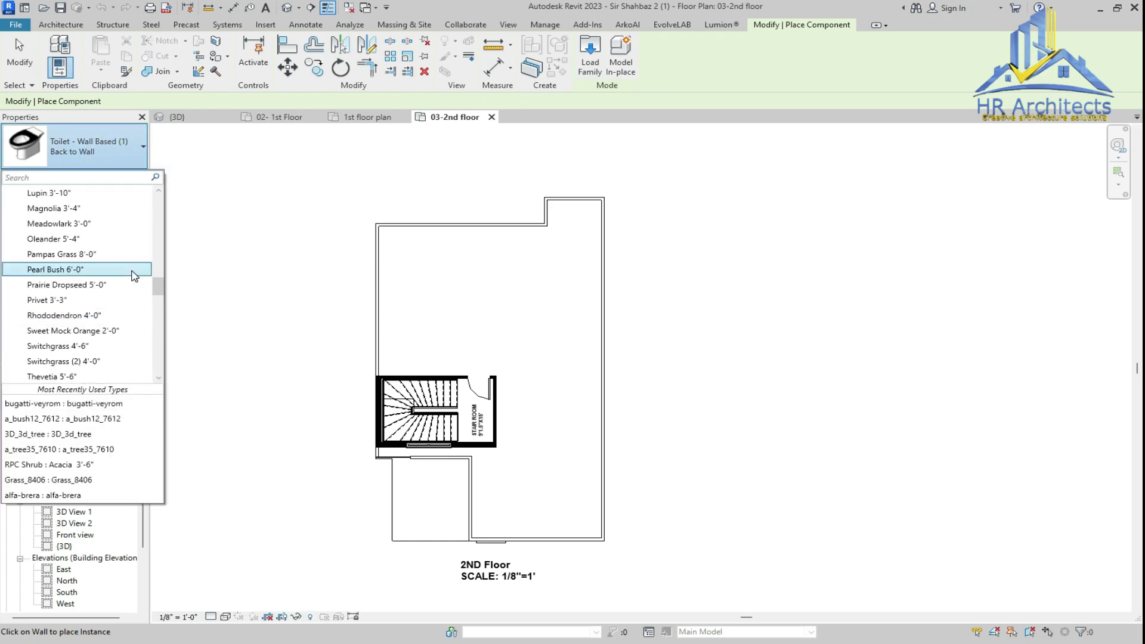
scroll(134, 276, up, 10)
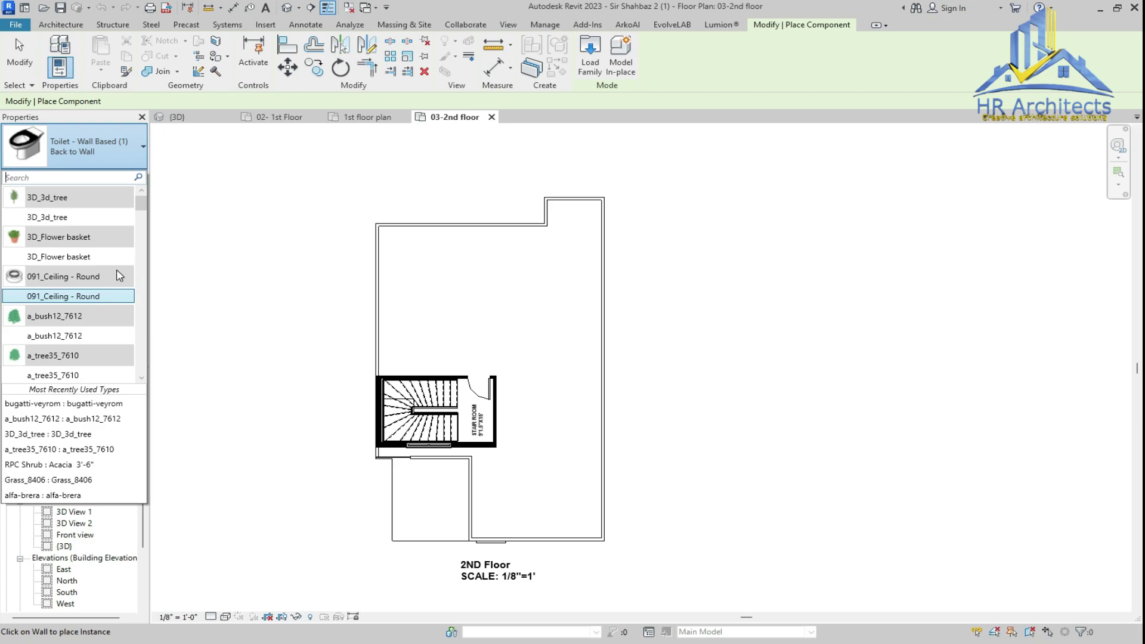
click(67, 298)
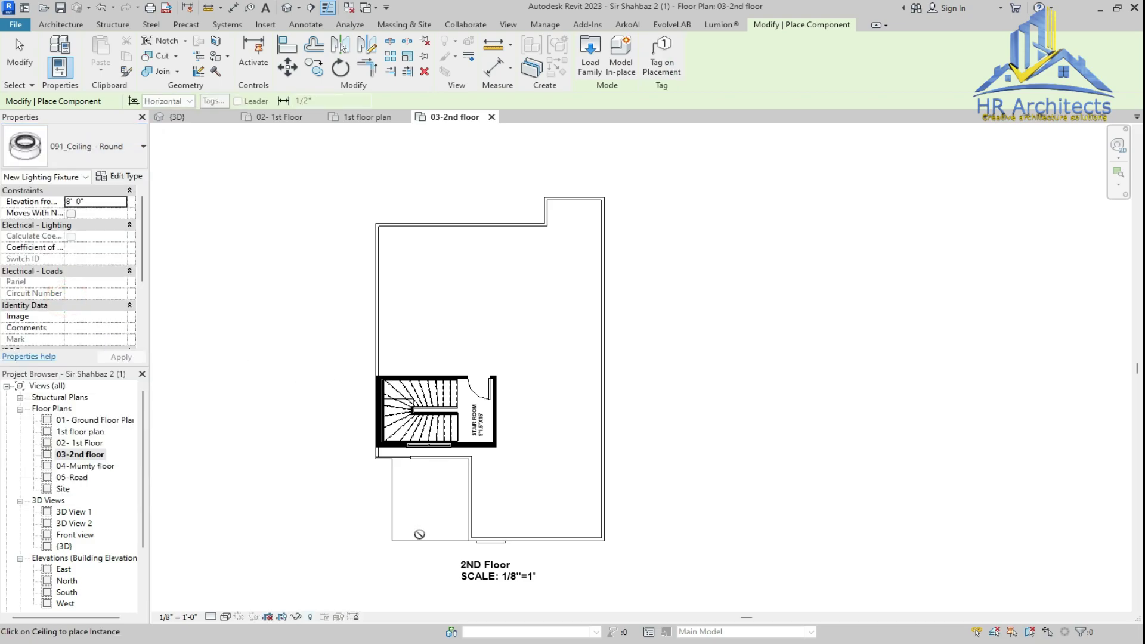
- Try to place the round ceiling light over the front porch slab, and try the Ceiling tool
scroll(412, 484, up, 3)
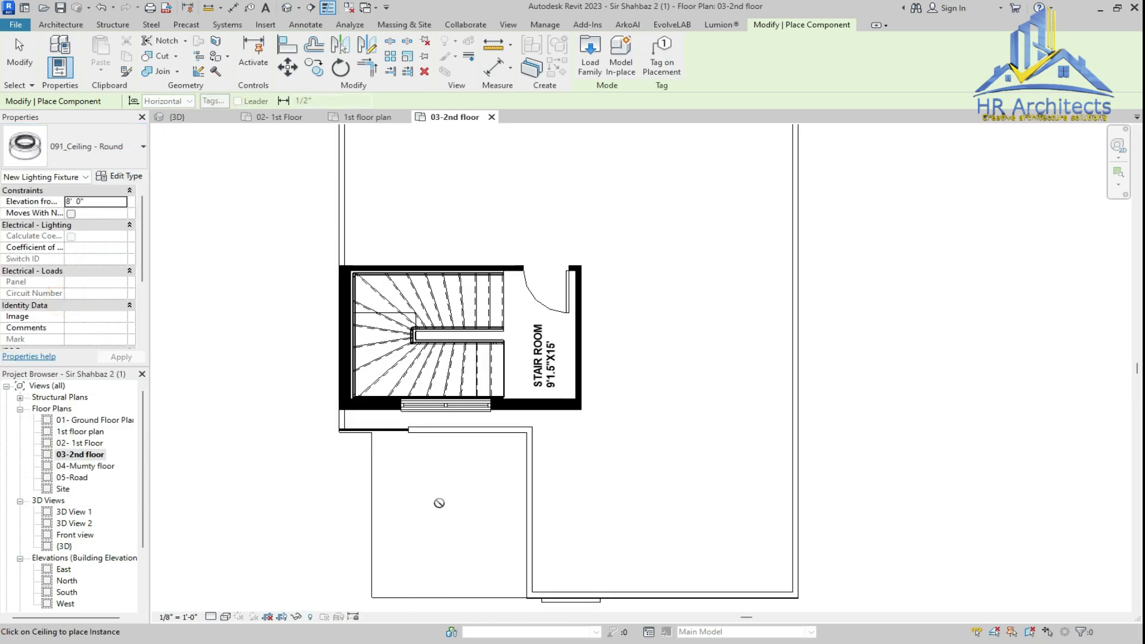
scroll(377, 472, down, 2)
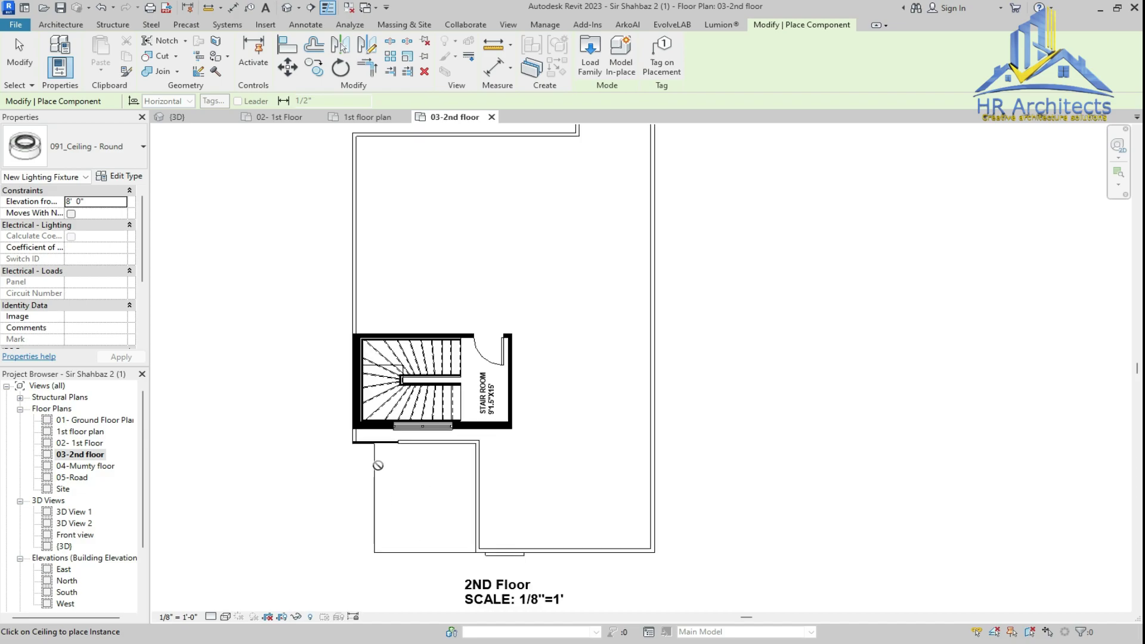
scroll(408, 549, up, 2)
scroll(434, 569, down, 3)
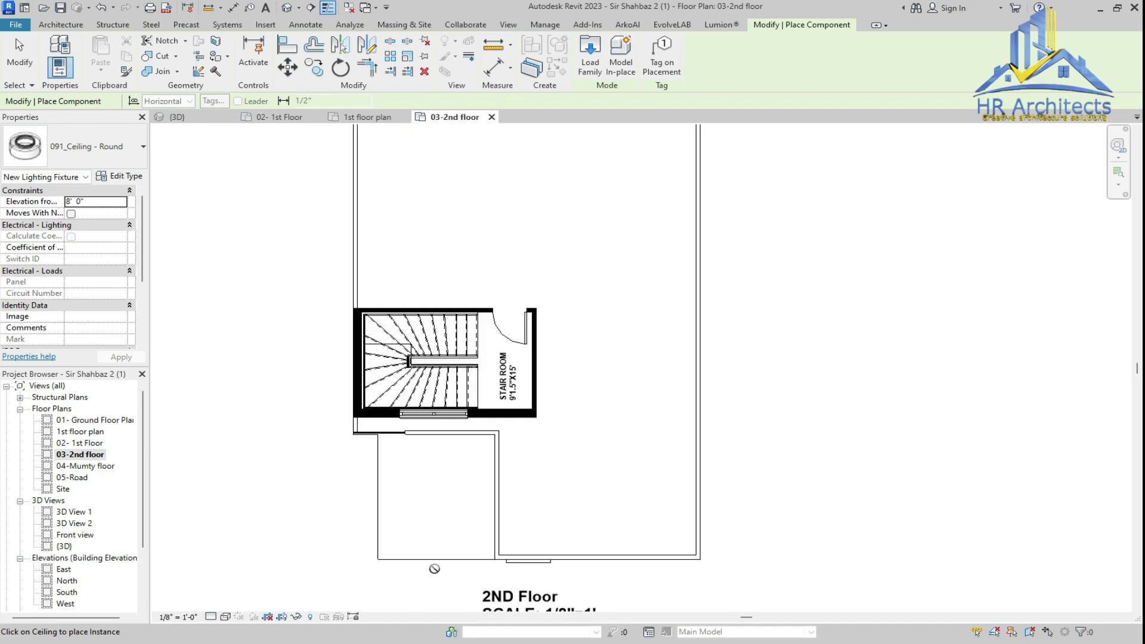
scroll(373, 473, up, 4)
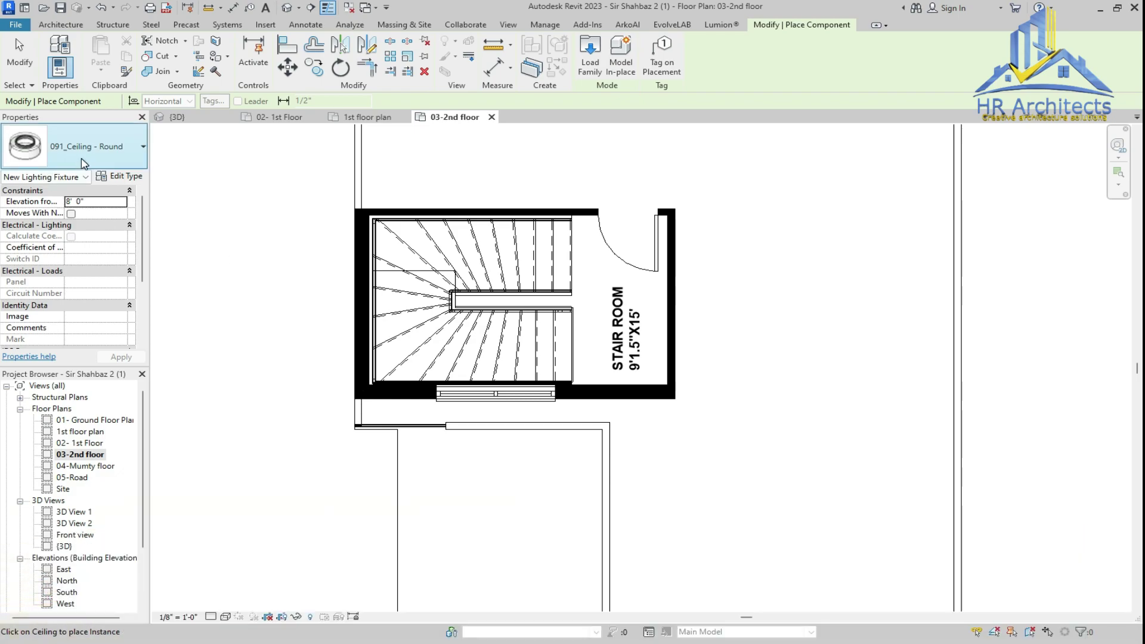
scroll(466, 424, down, 1)
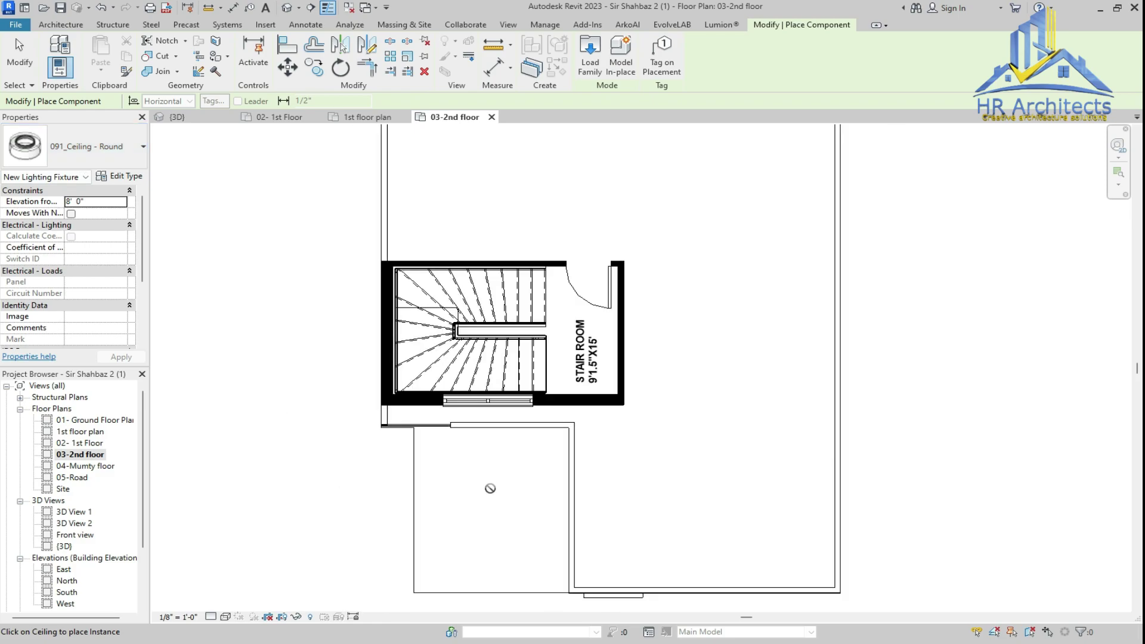
key(Escape)
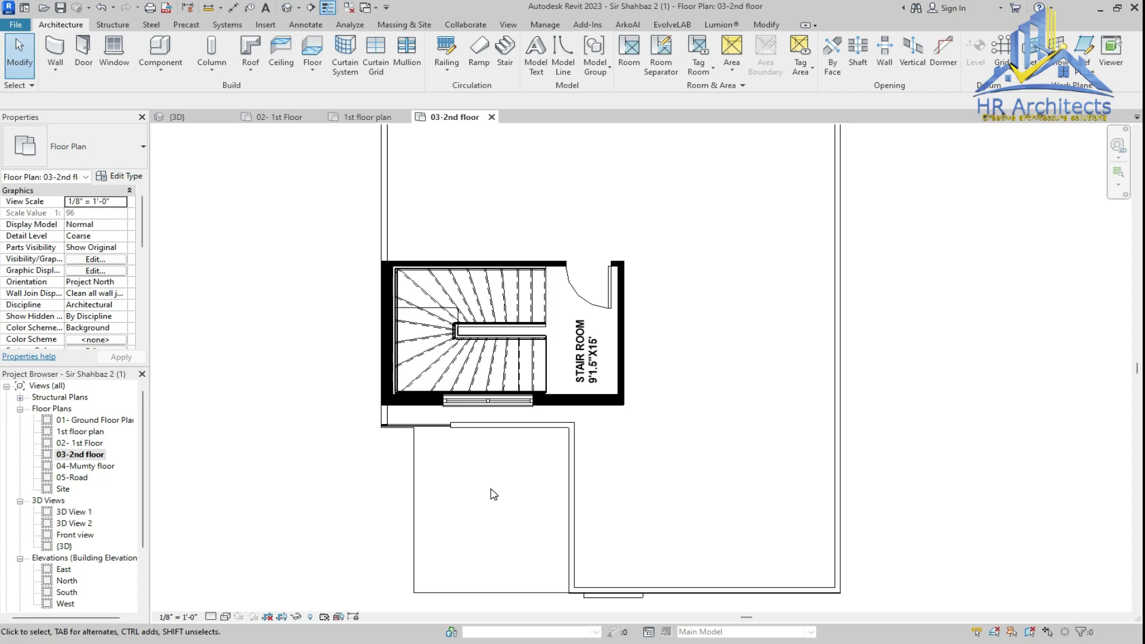
click(281, 49)
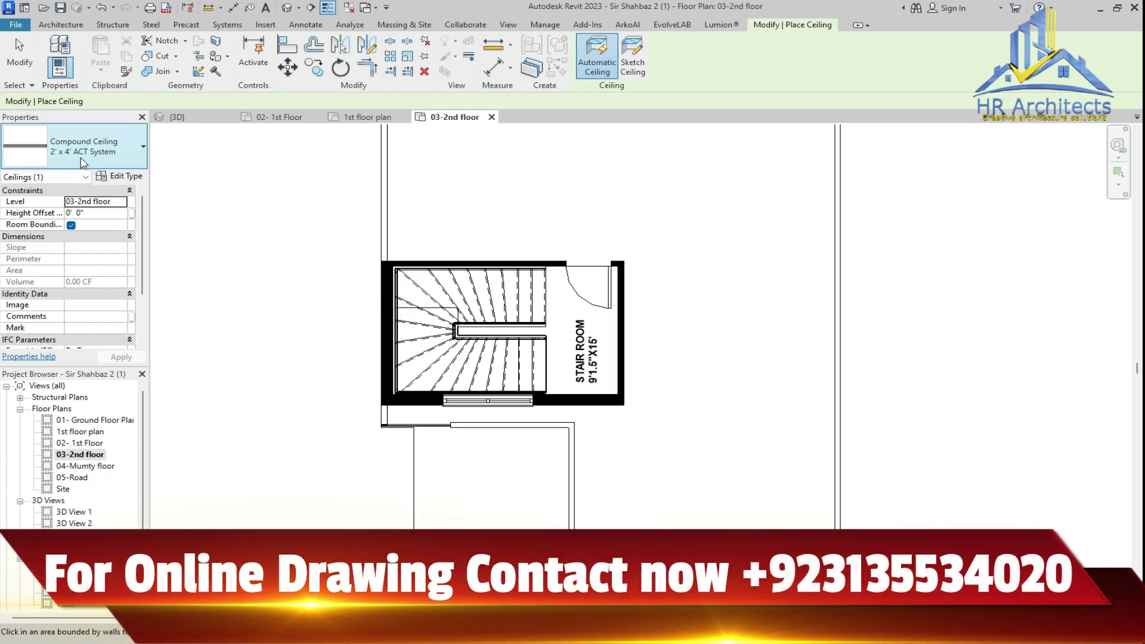
click(57, 25)
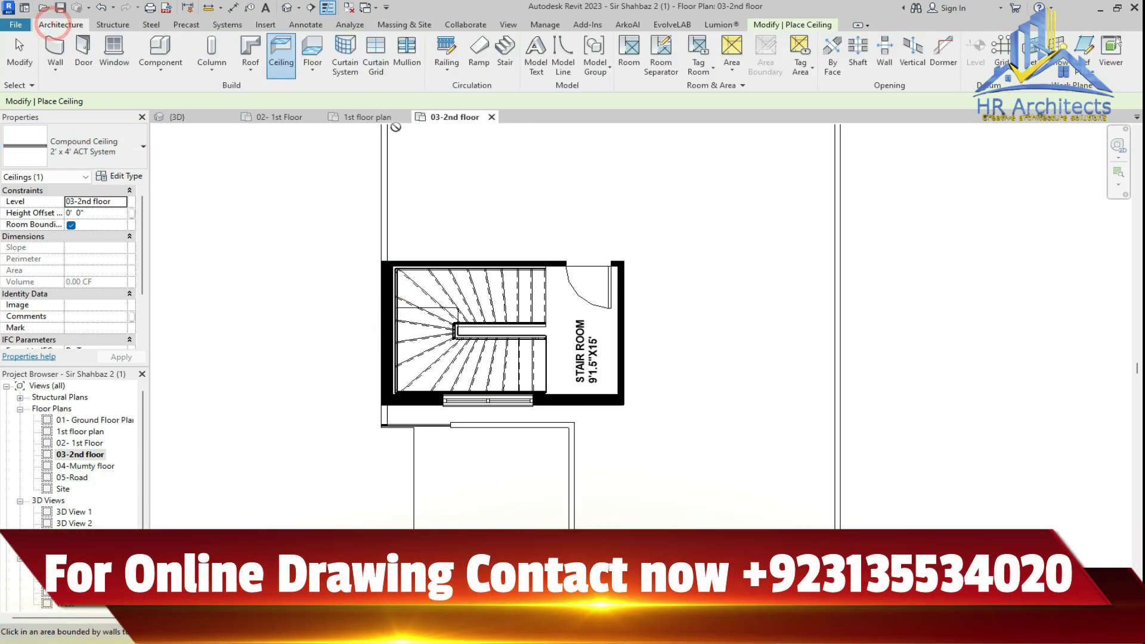
- Place two 091_Ceiling - Round lights in the stair room, one near the room label and one by the door
click(162, 47)
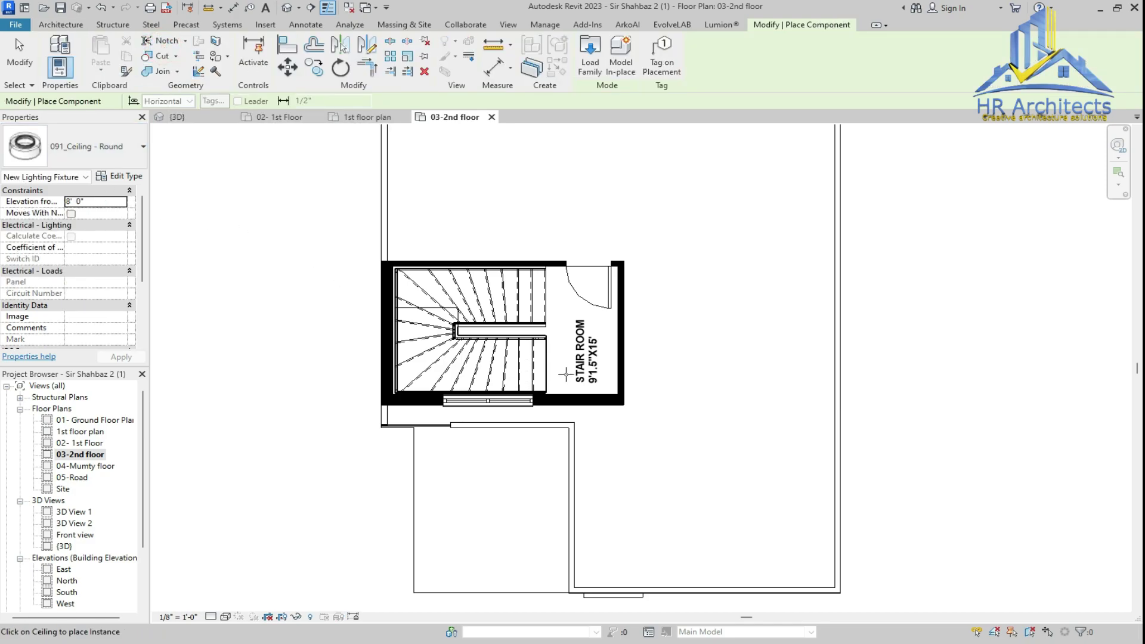
click(566, 374)
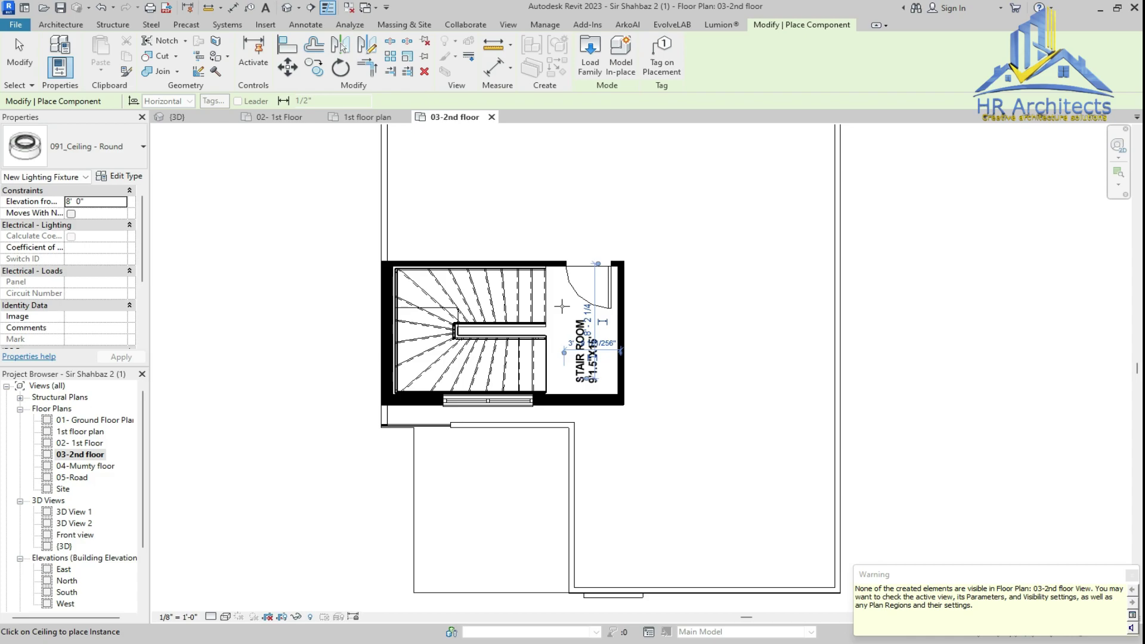
click(562, 306)
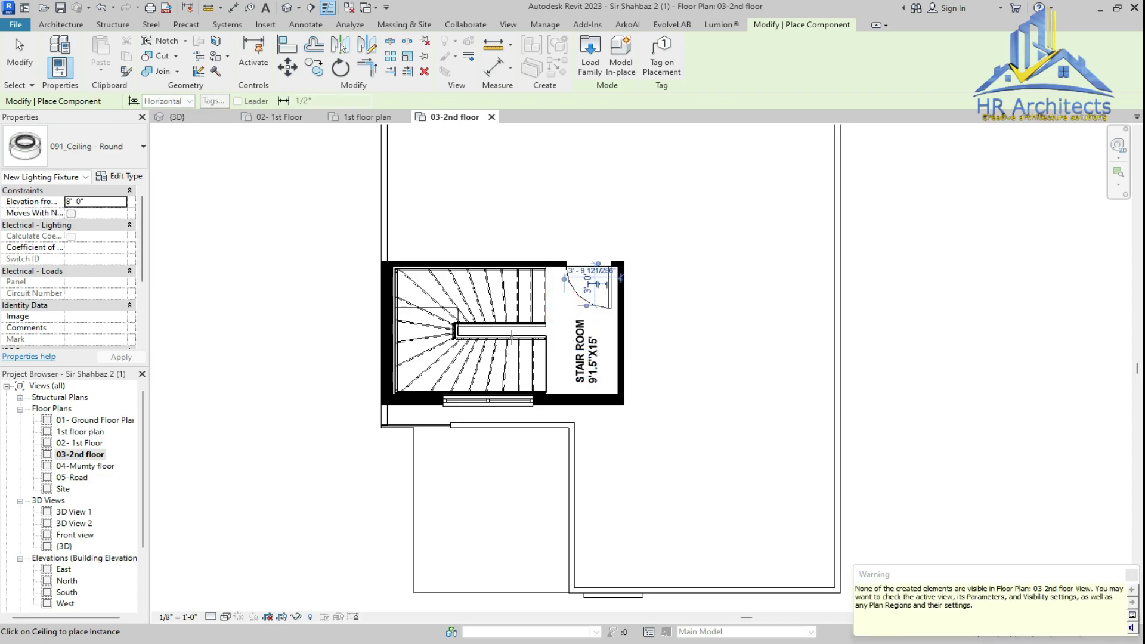
key(Escape)
key(Escape)
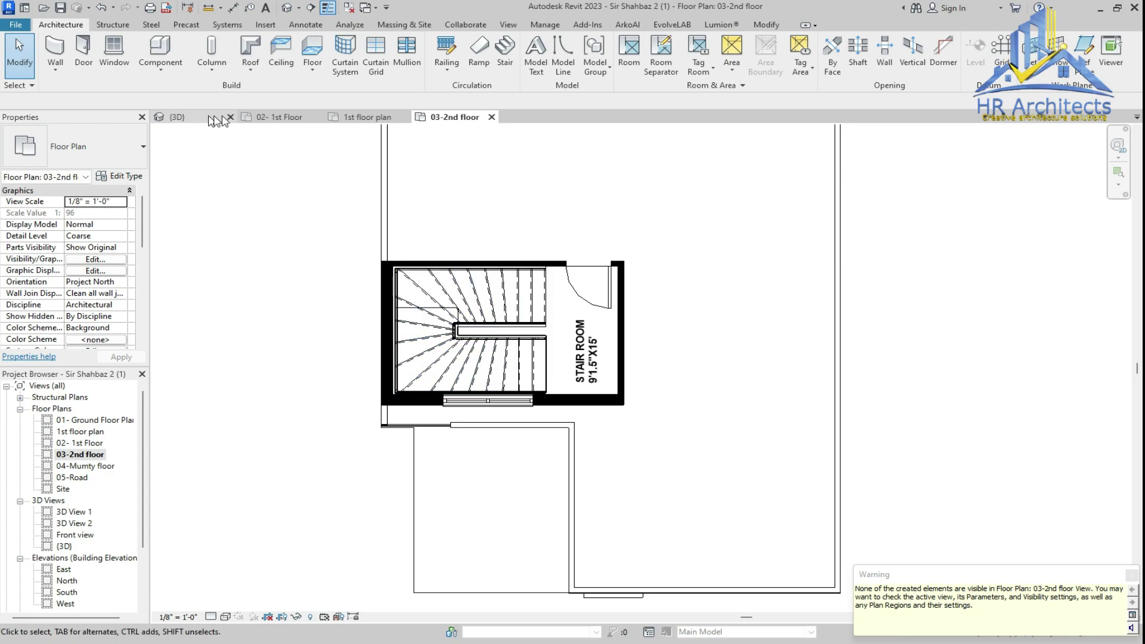
- Open the {3D} view and examine the underside of the 3'' slab porch floor above the front balcony
click(179, 117)
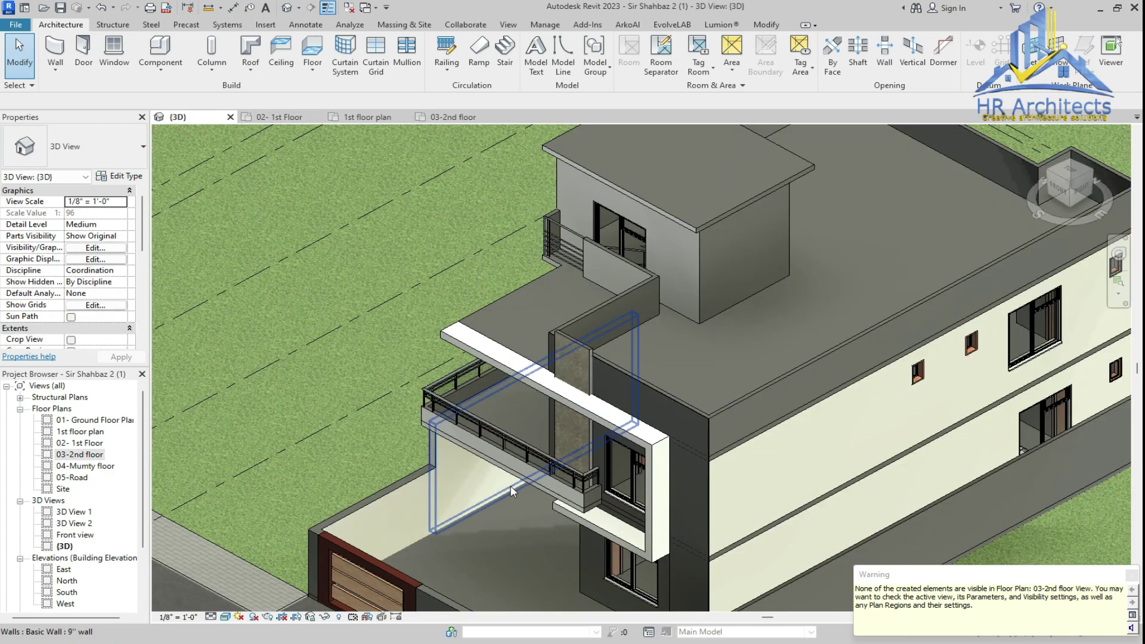
scroll(518, 332, up, 5)
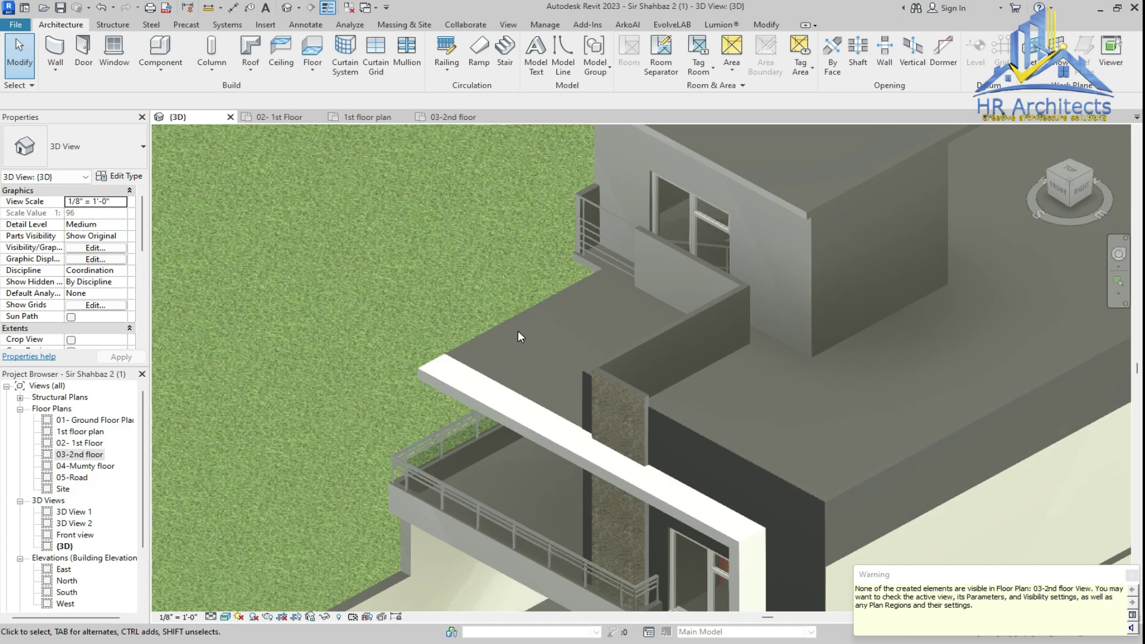
click(1063, 198)
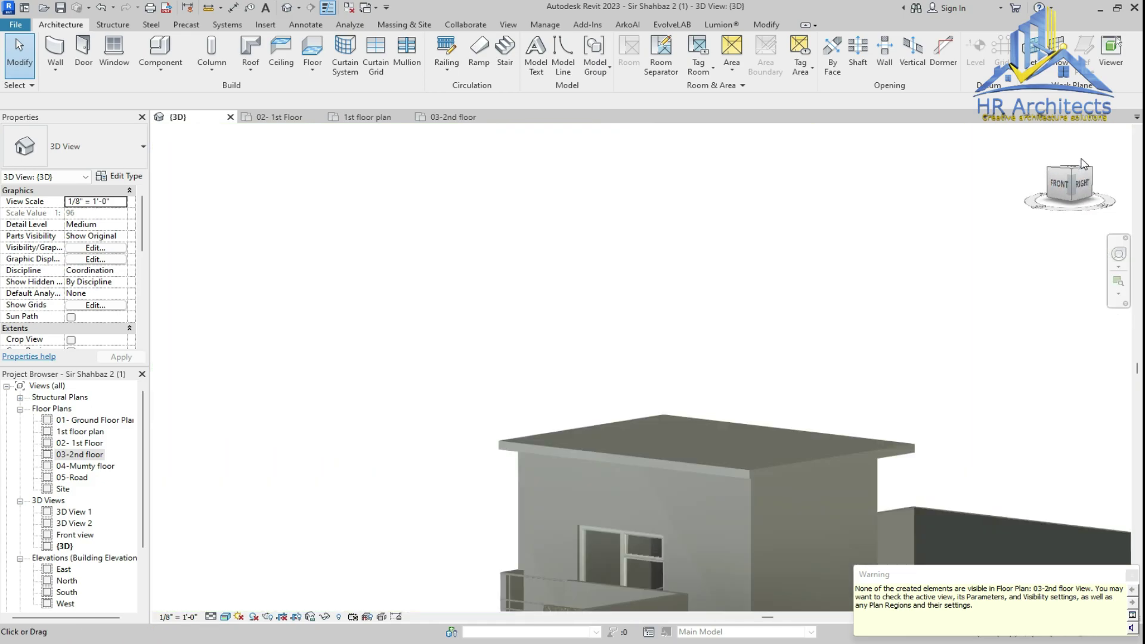
scroll(668, 523, up, 5)
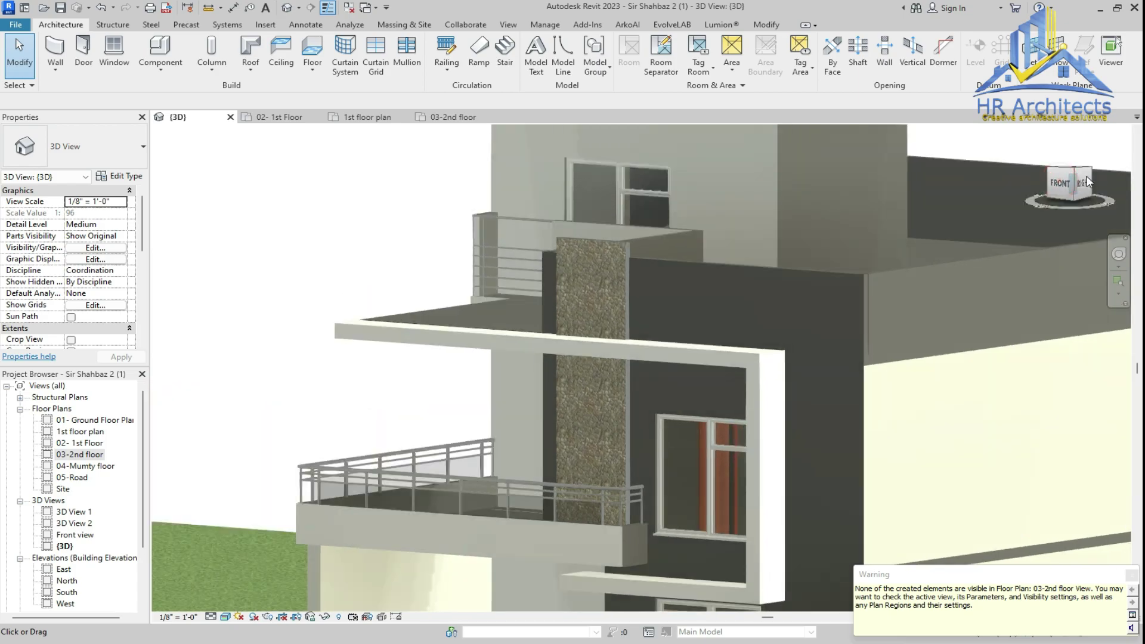
click(1087, 181)
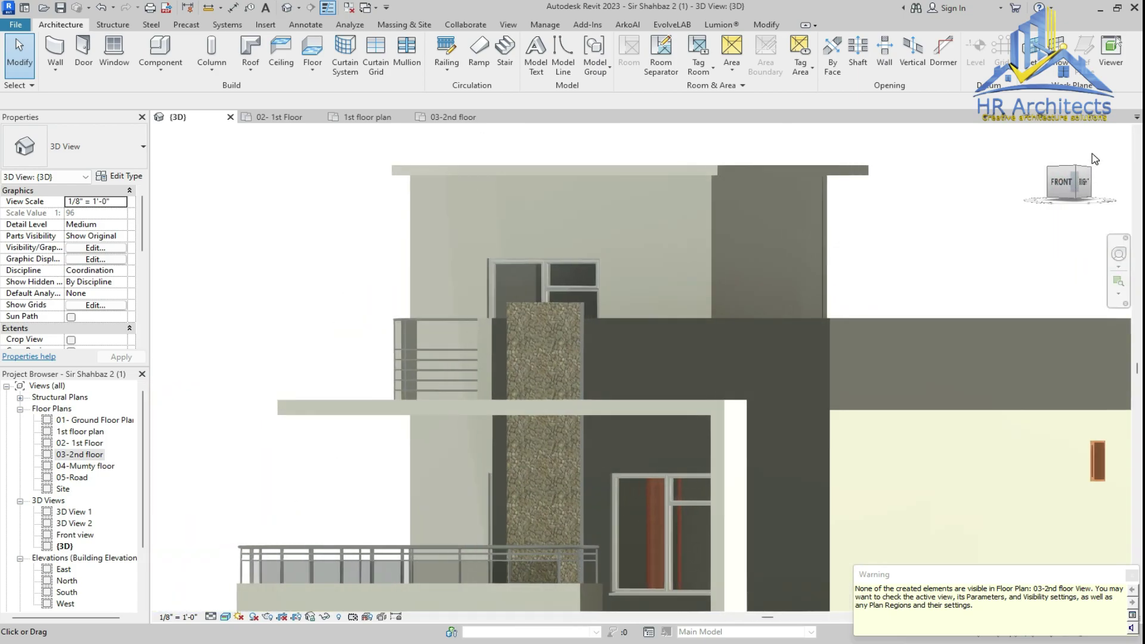
scroll(405, 544, up, 6)
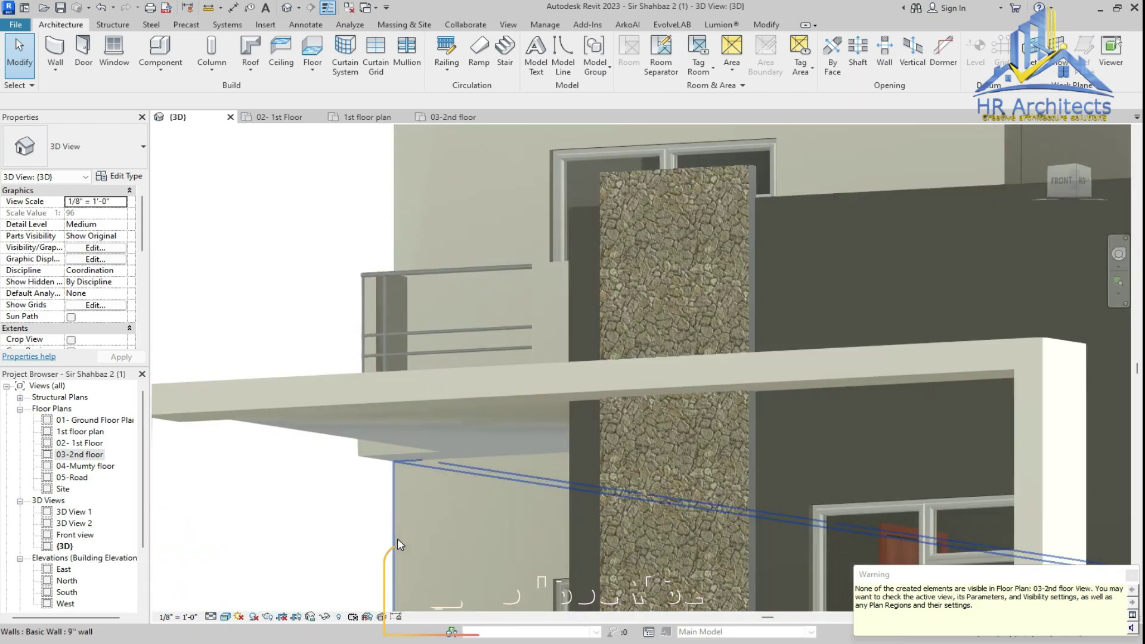
click(351, 377)
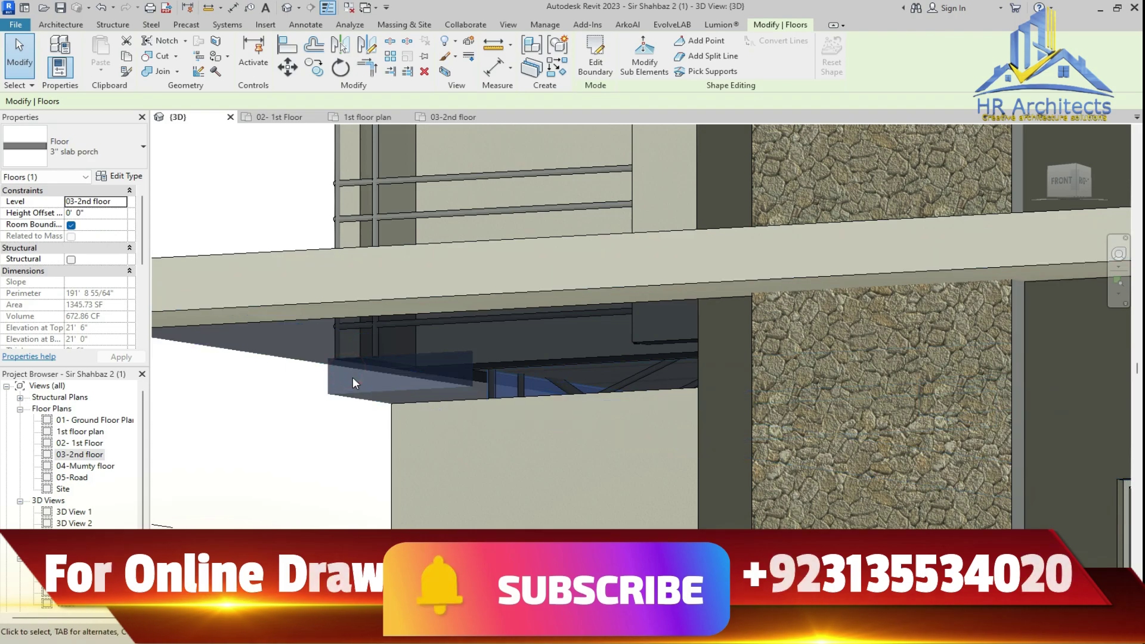
- Place a 091_Ceiling - Round light under the porch slab near the stone-clad wall, and check the spot from the front
click(68, 24)
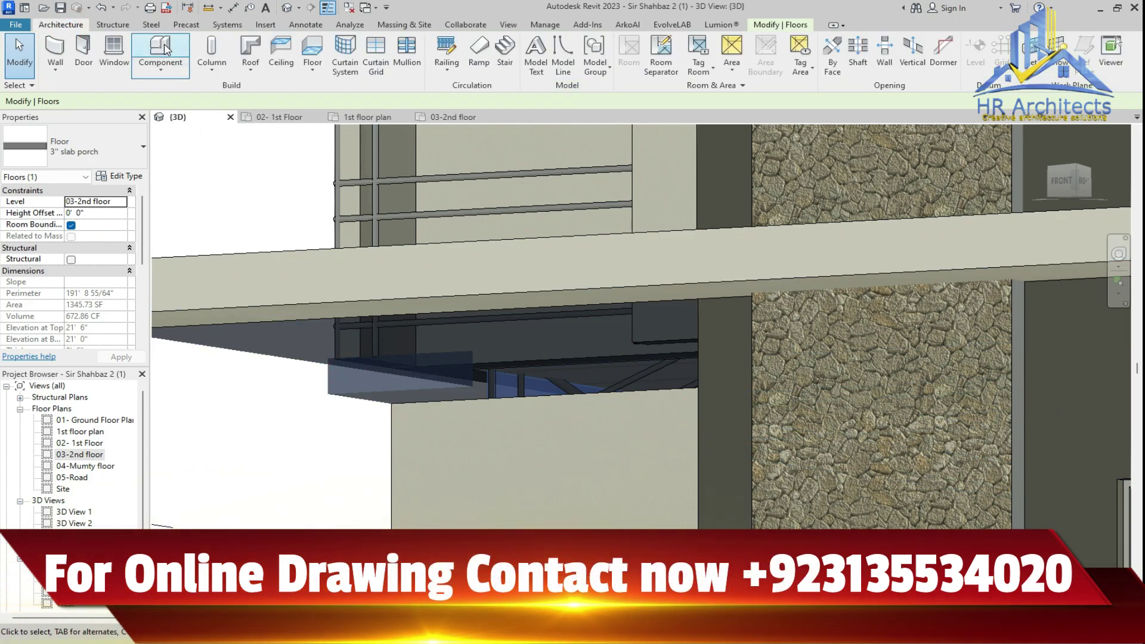
click(163, 48)
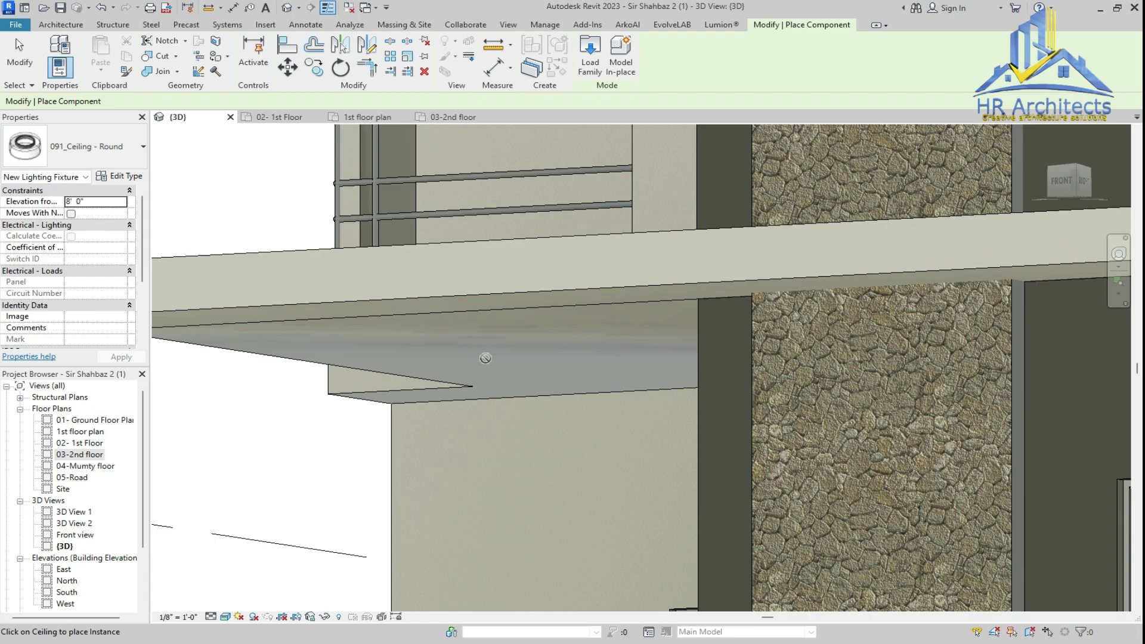
scroll(481, 356, down, 3)
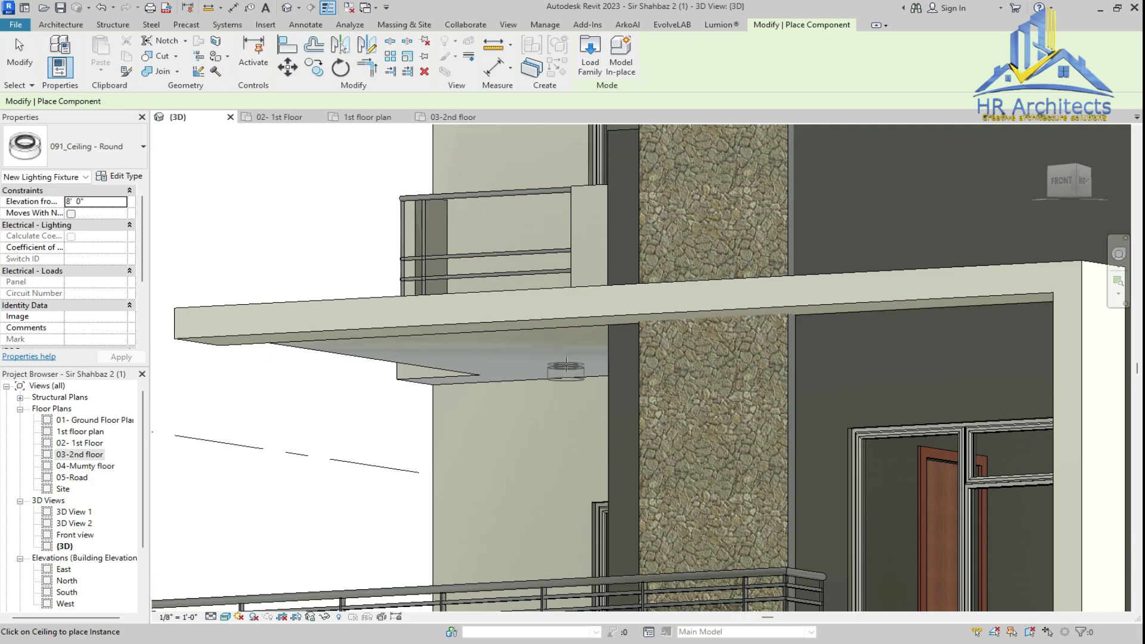
click(571, 370)
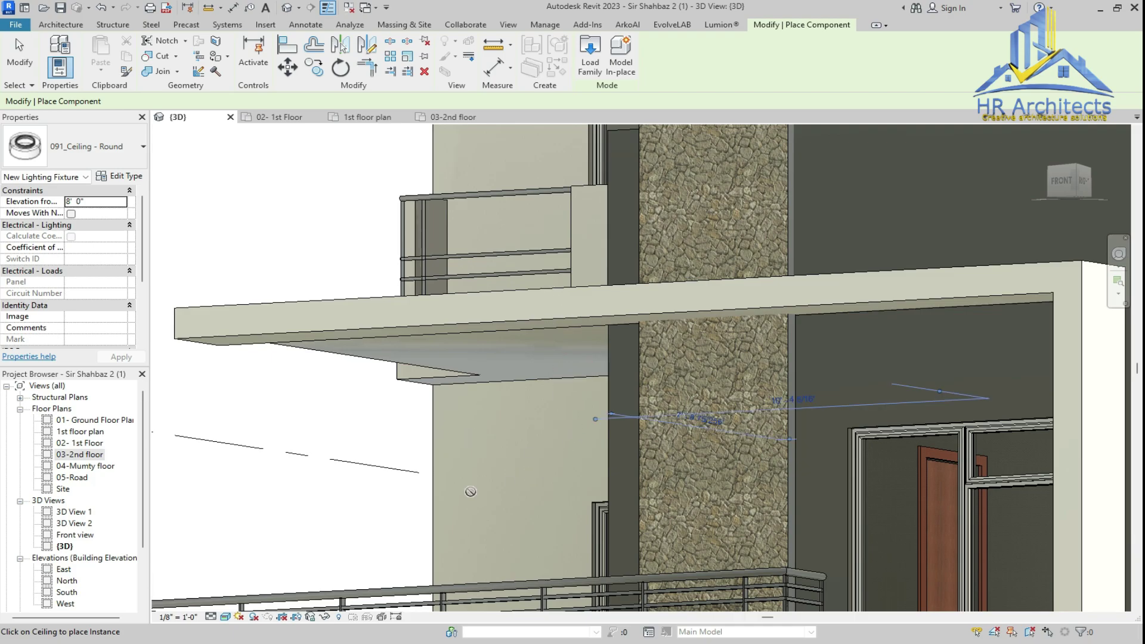
scroll(519, 423, down, 3)
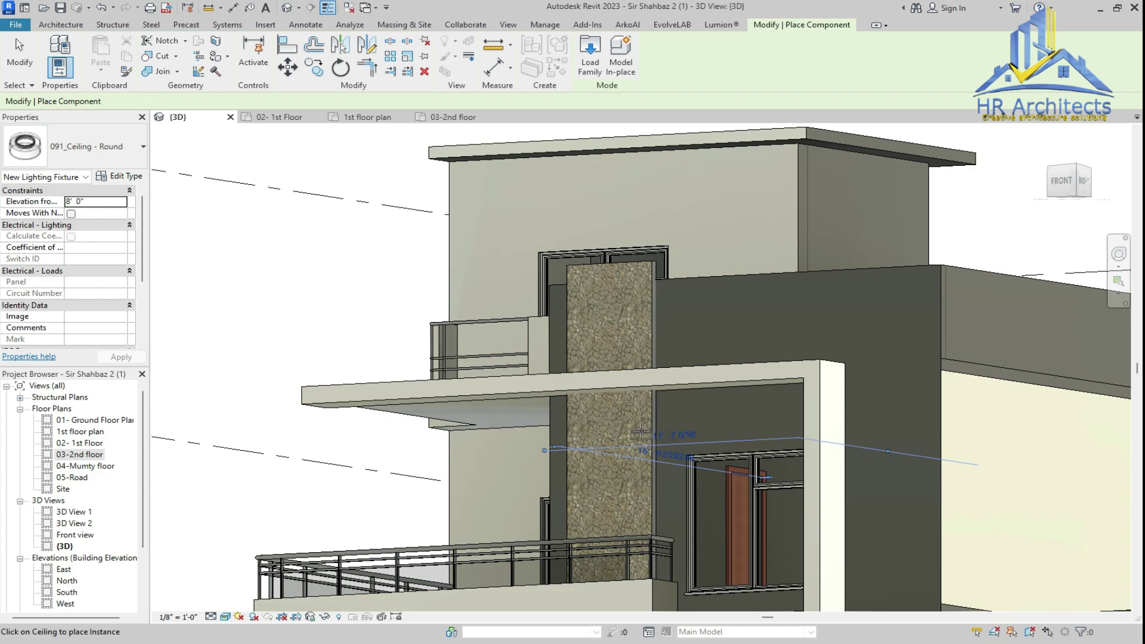
scroll(641, 431, down, 4)
scroll(602, 491, up, 5)
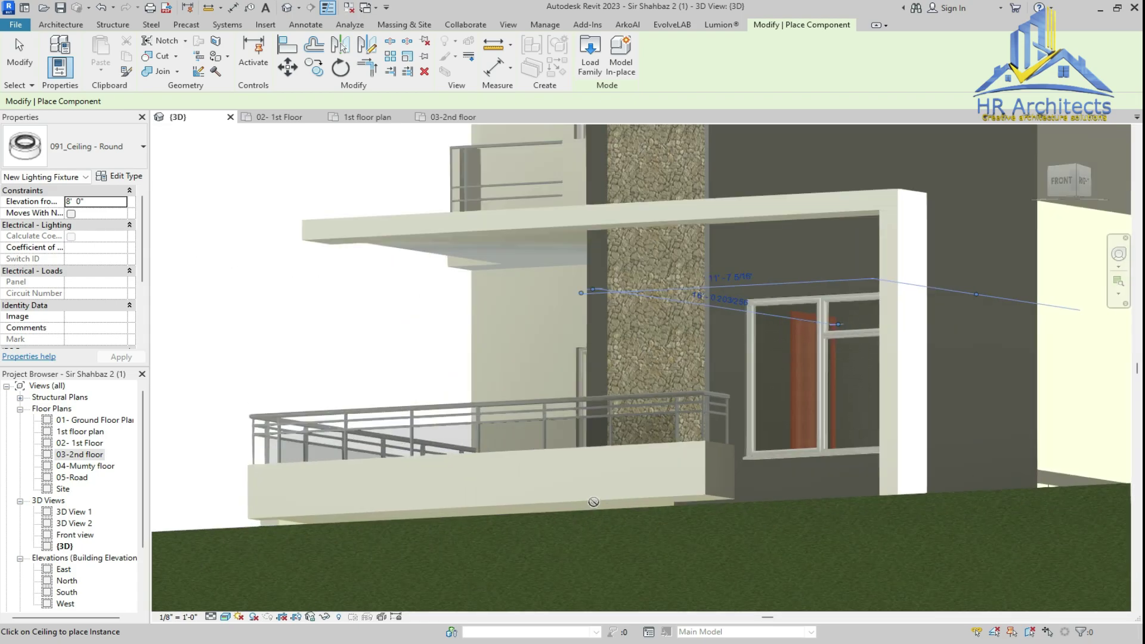
scroll(603, 491, down, 3)
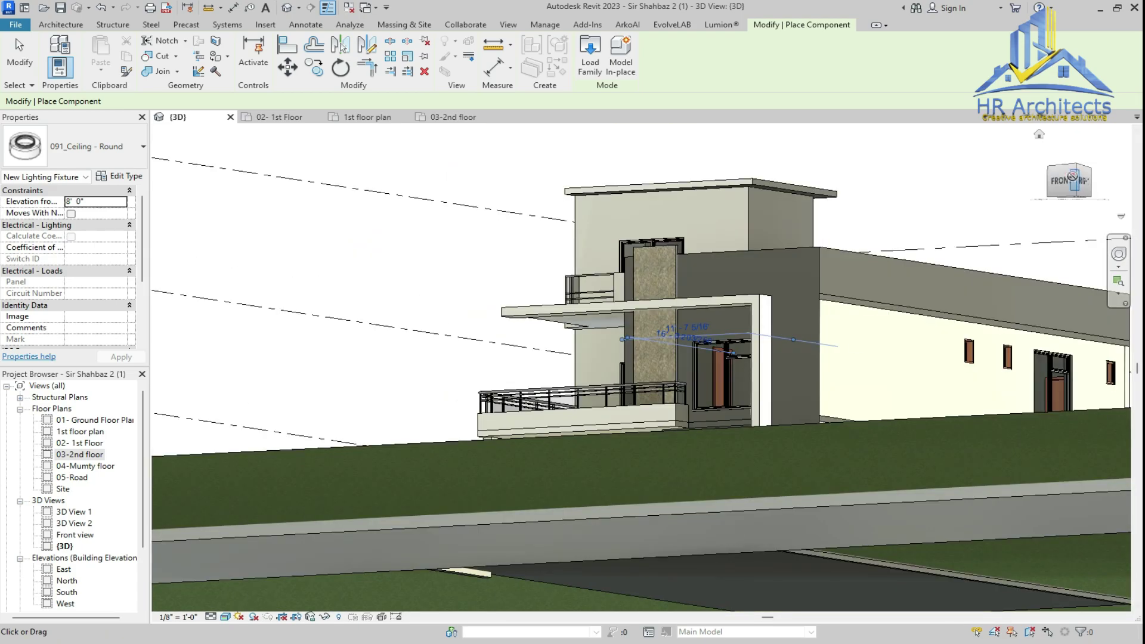
click(1072, 179)
scroll(534, 372, up, 4)
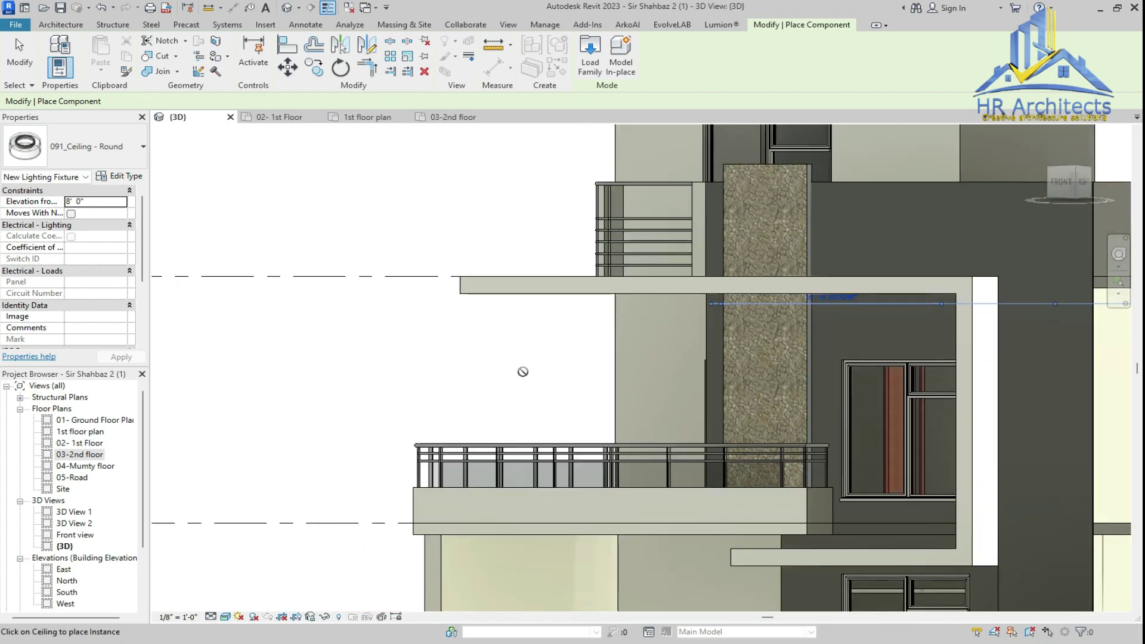
key(Escape)
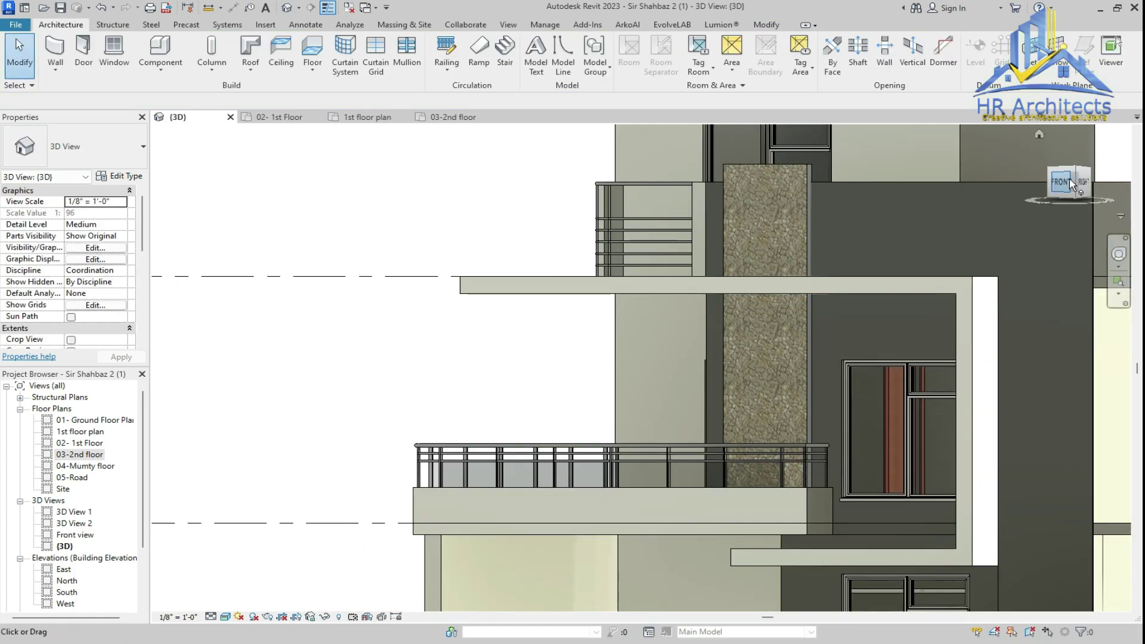
- Examine the projecting frame around the front balcony and select it to check its element category
drag(1069, 181, 1065, 169)
scroll(685, 251, up, 4)
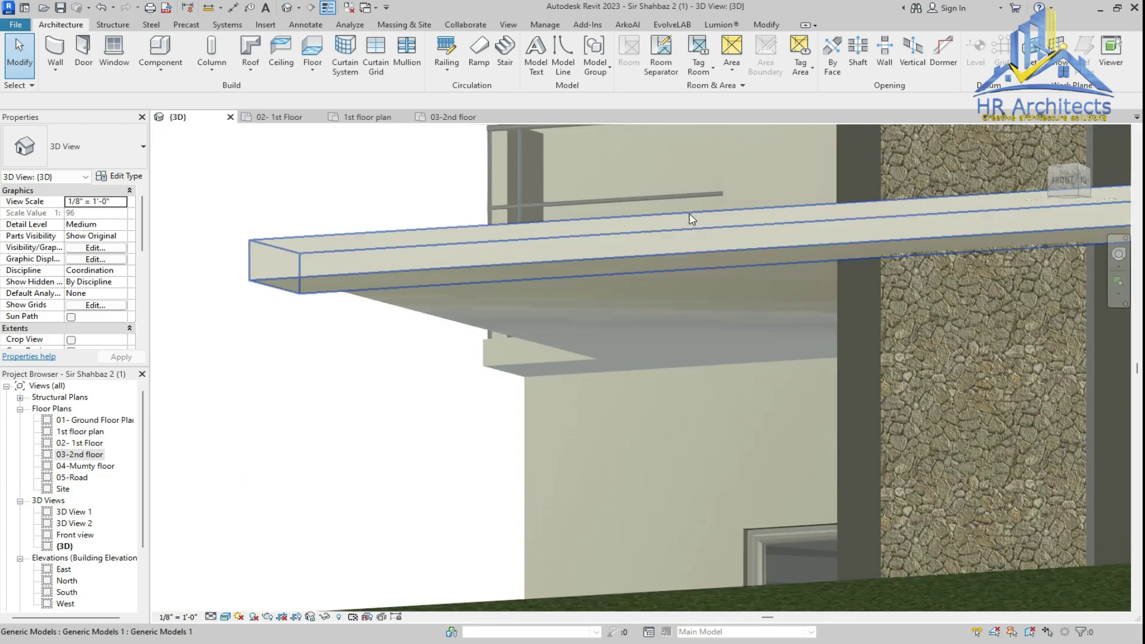
click(554, 263)
scroll(554, 264, down, 5)
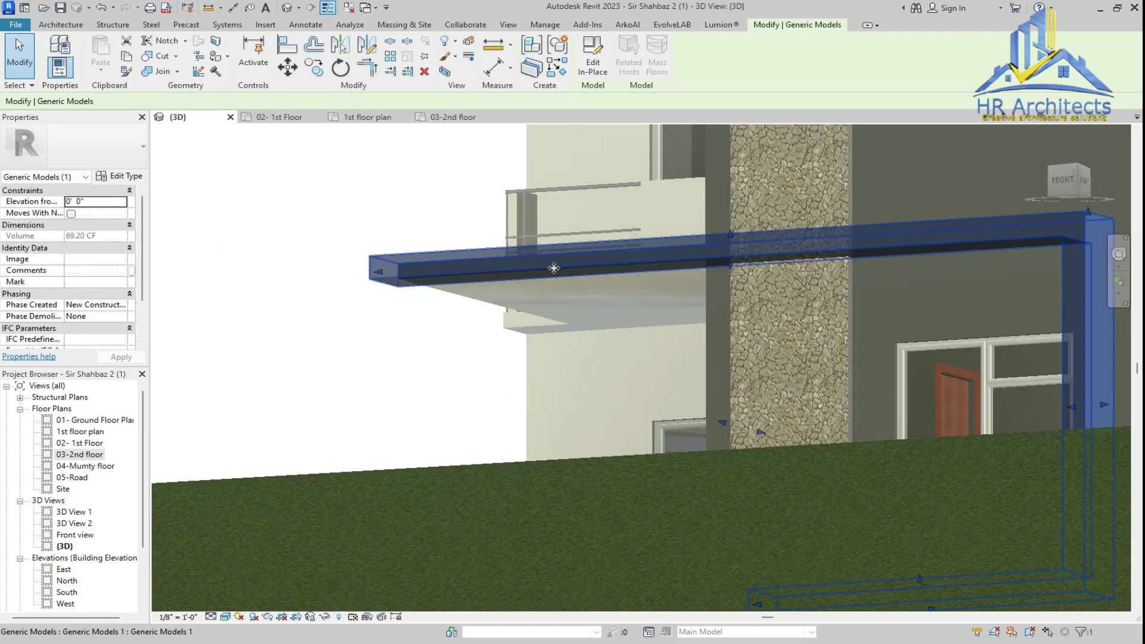
scroll(859, 360, down, 2)
click(1060, 190)
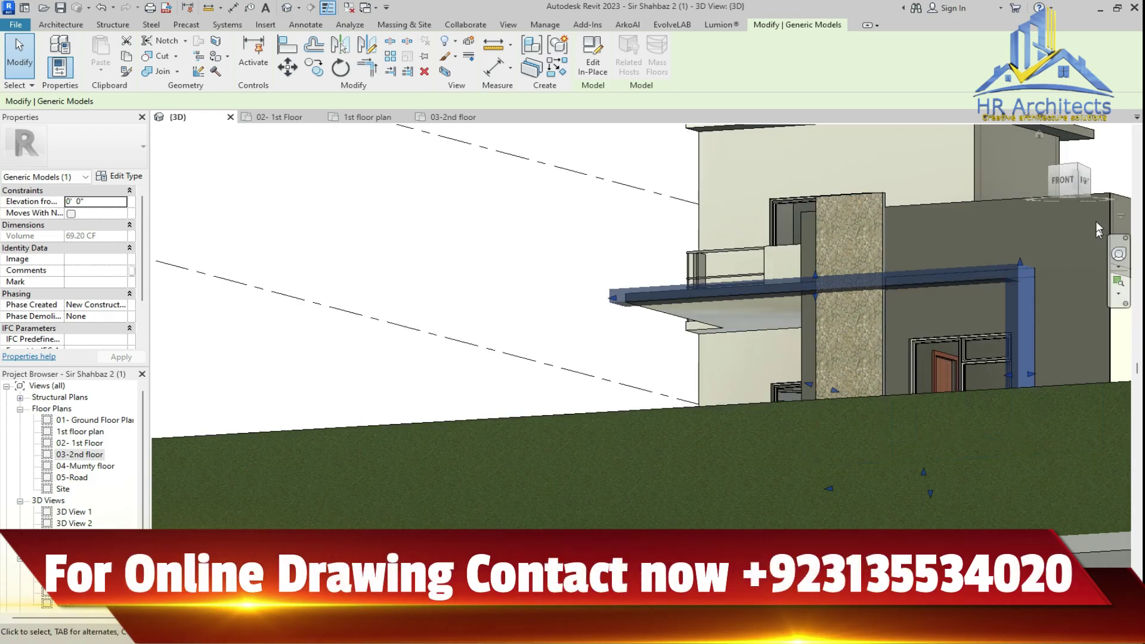
click(1061, 190)
scroll(857, 391, up, 3)
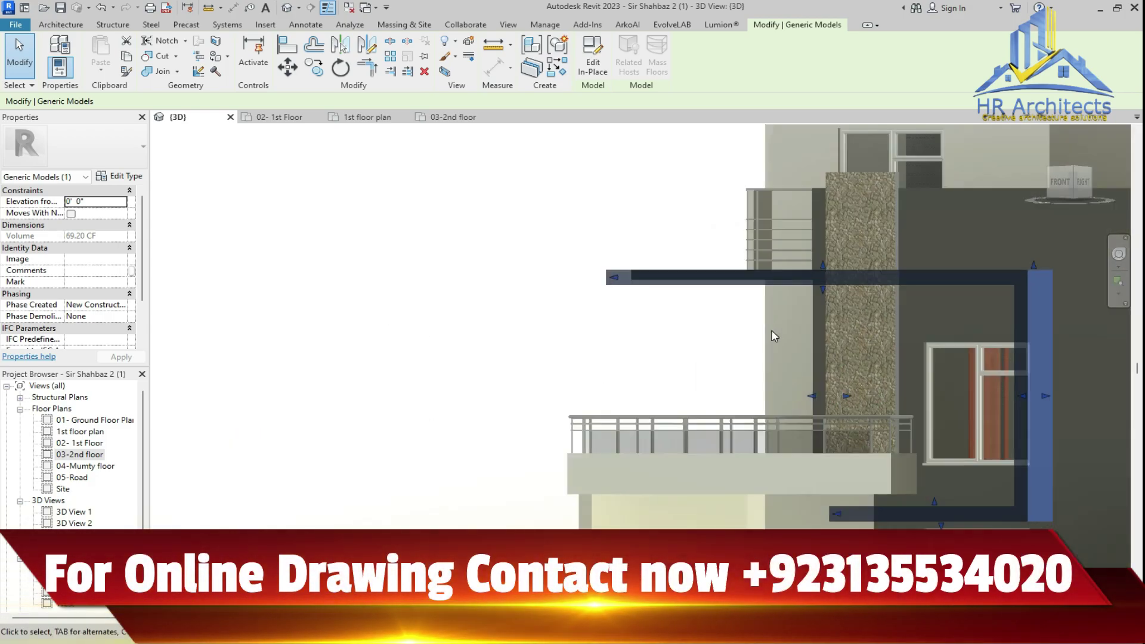
key(Escape)
click(725, 268)
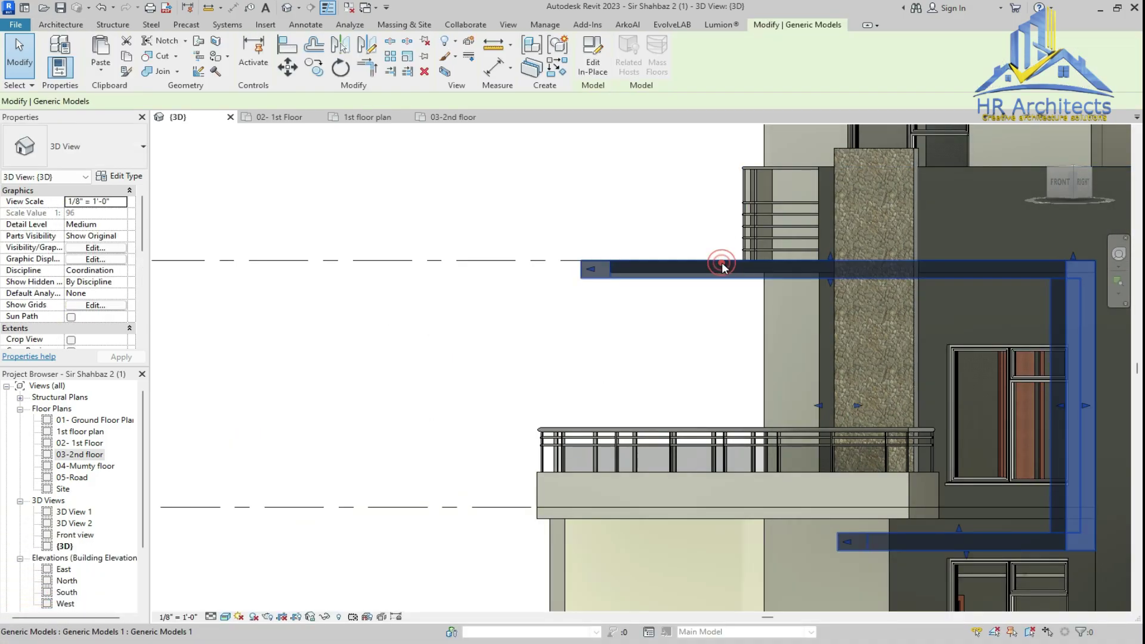
click(485, 328)
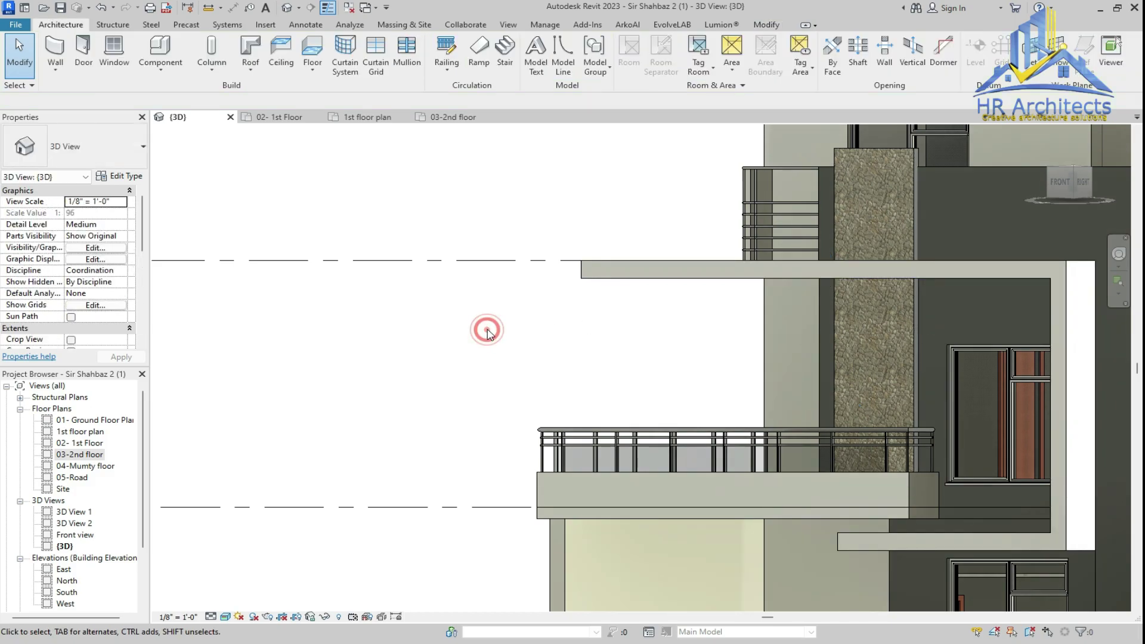
click(627, 277)
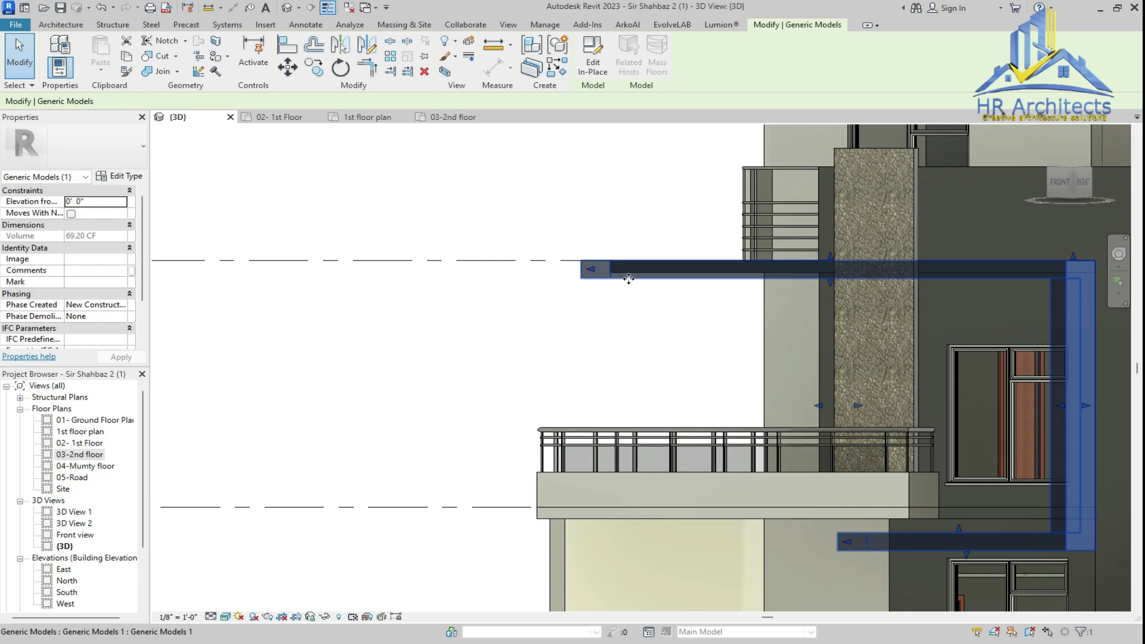
click(566, 327)
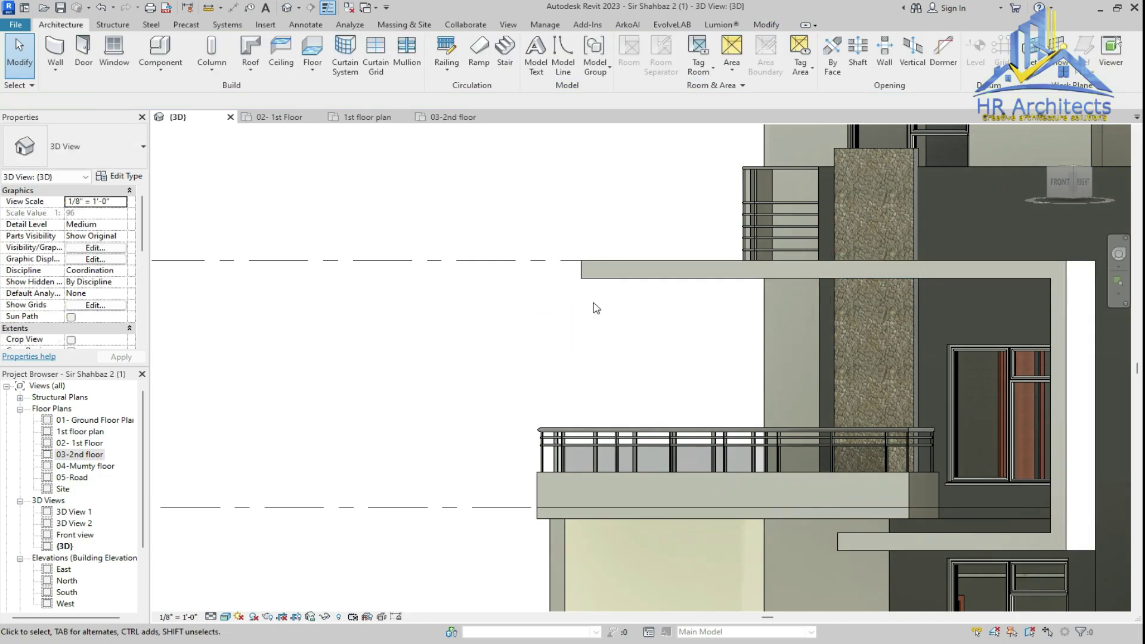
click(616, 278)
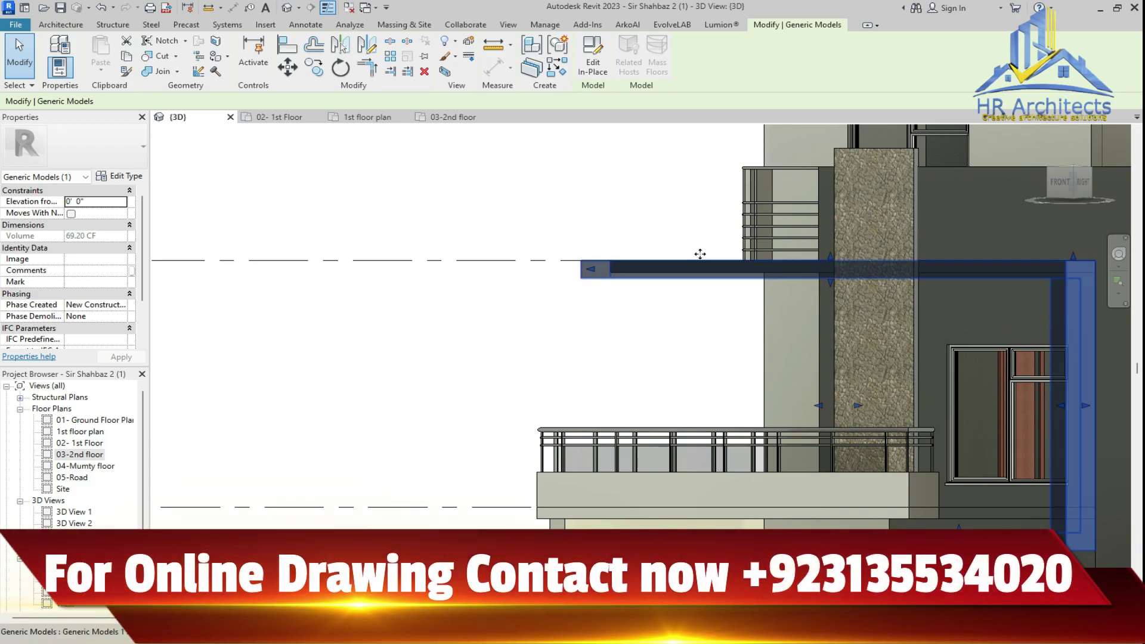
- Try to place a 091_Ceiling - Round light at the projecting frame over the front balcony
click(60, 24)
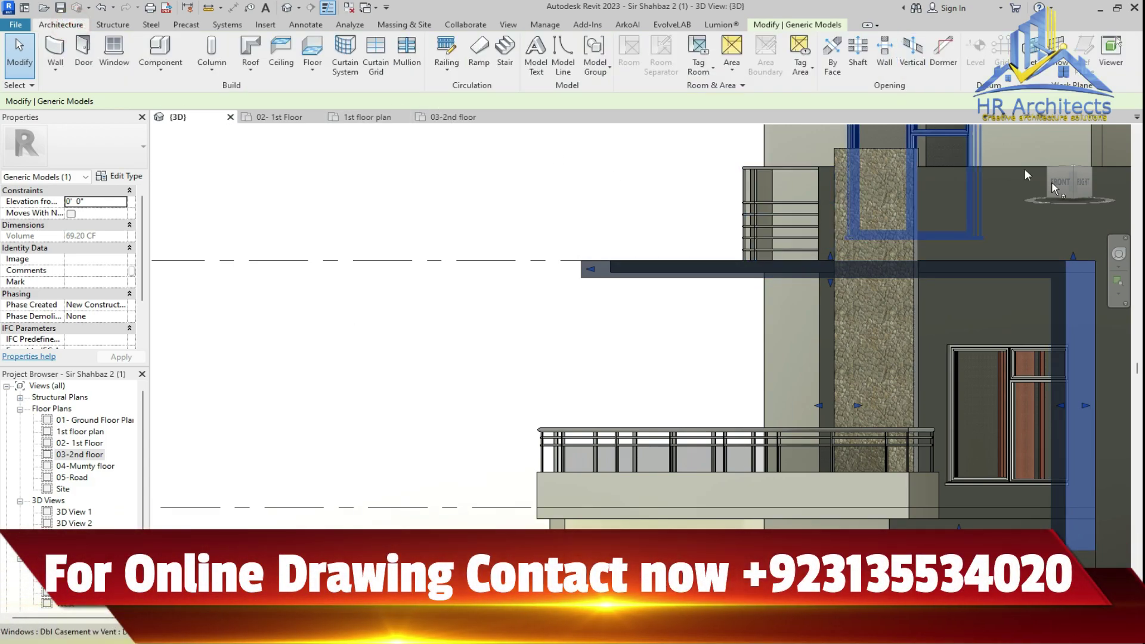
mouse_move(1087, 186)
mouse_down()
mouse_move(1060, 192)
mouse_move(1070, 205)
mouse_up()
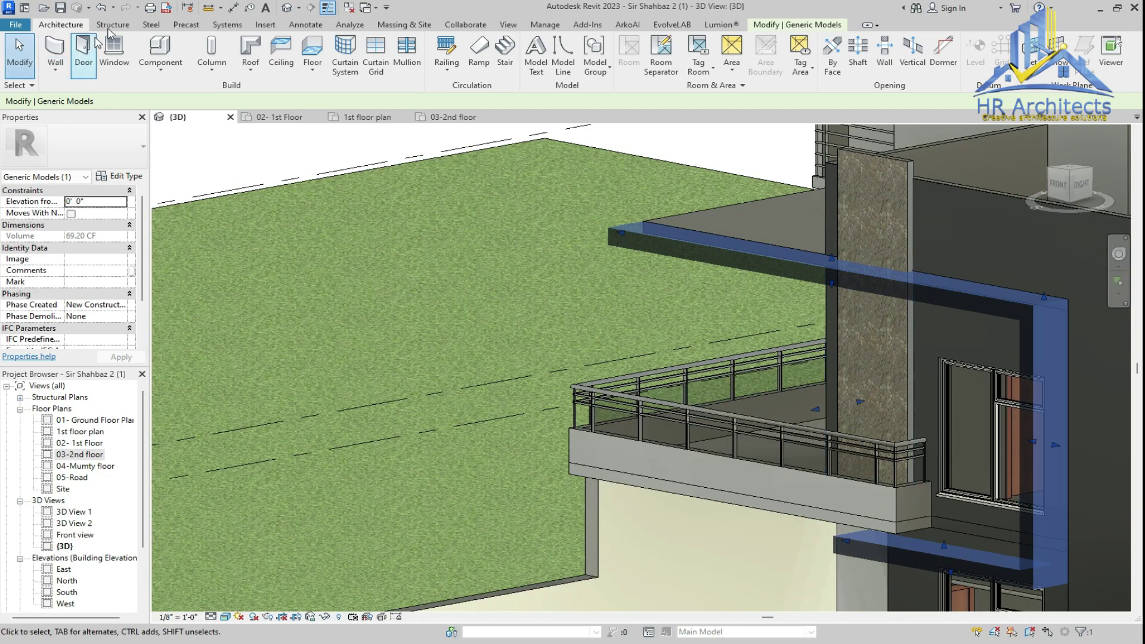
click(160, 48)
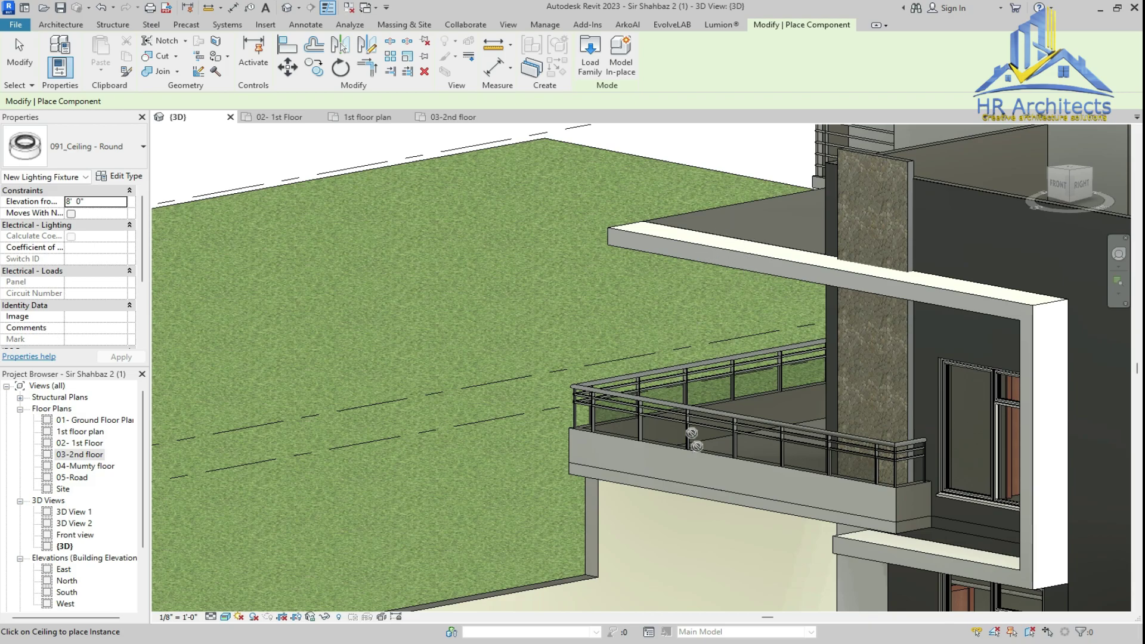
key(Escape)
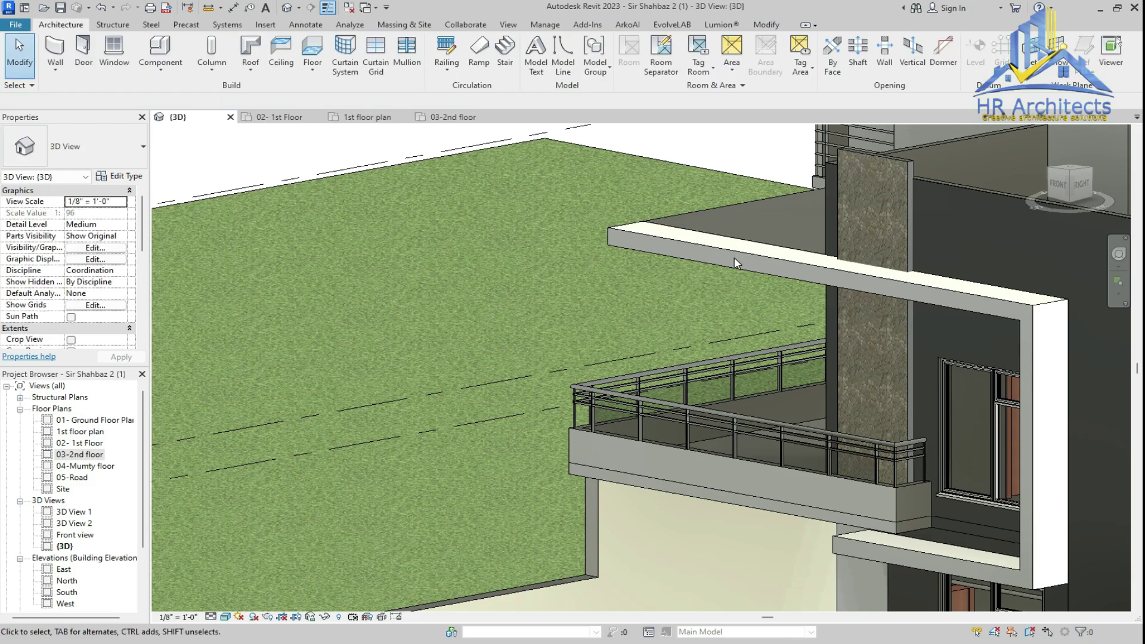
- Edit the projecting balcony frame in place, change its family category to Ceilings, and finish the model
click(674, 241)
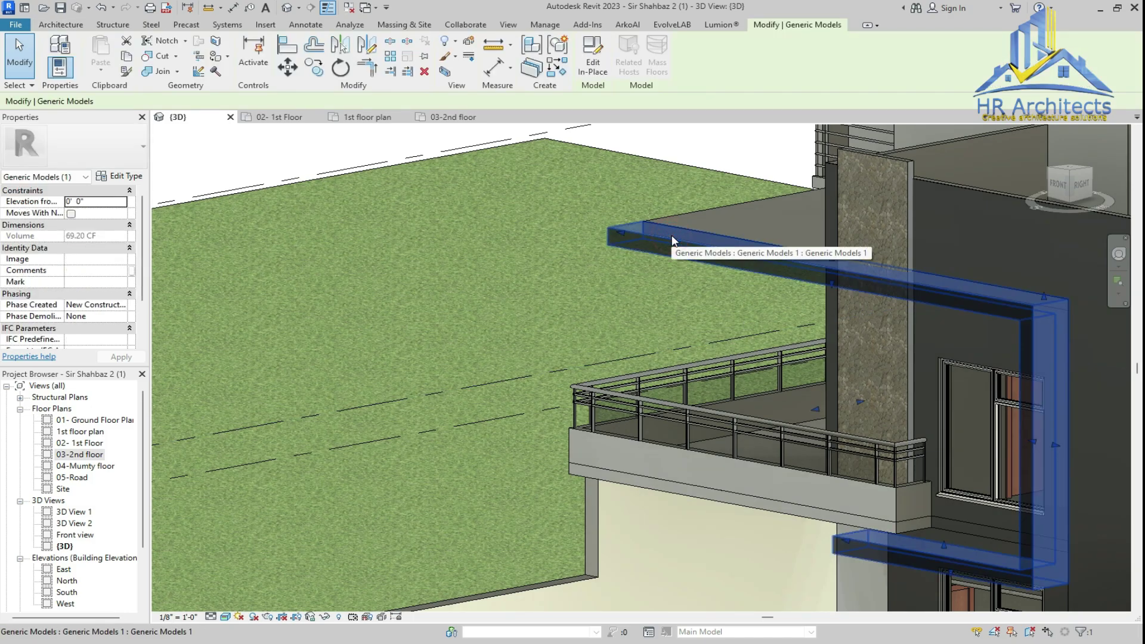
click(594, 58)
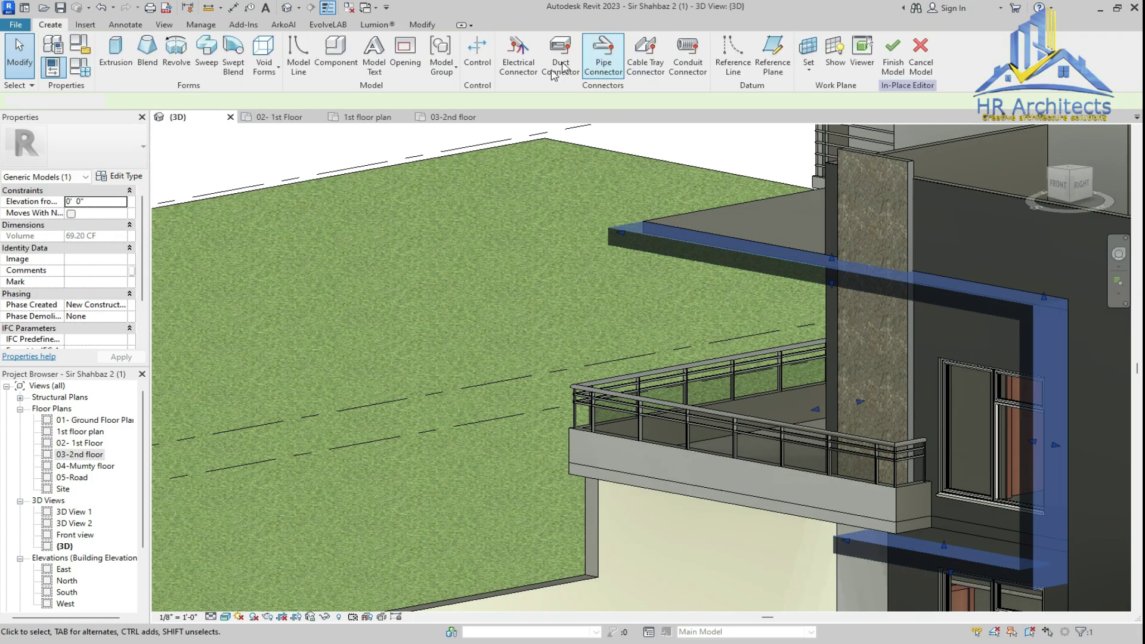
click(82, 75)
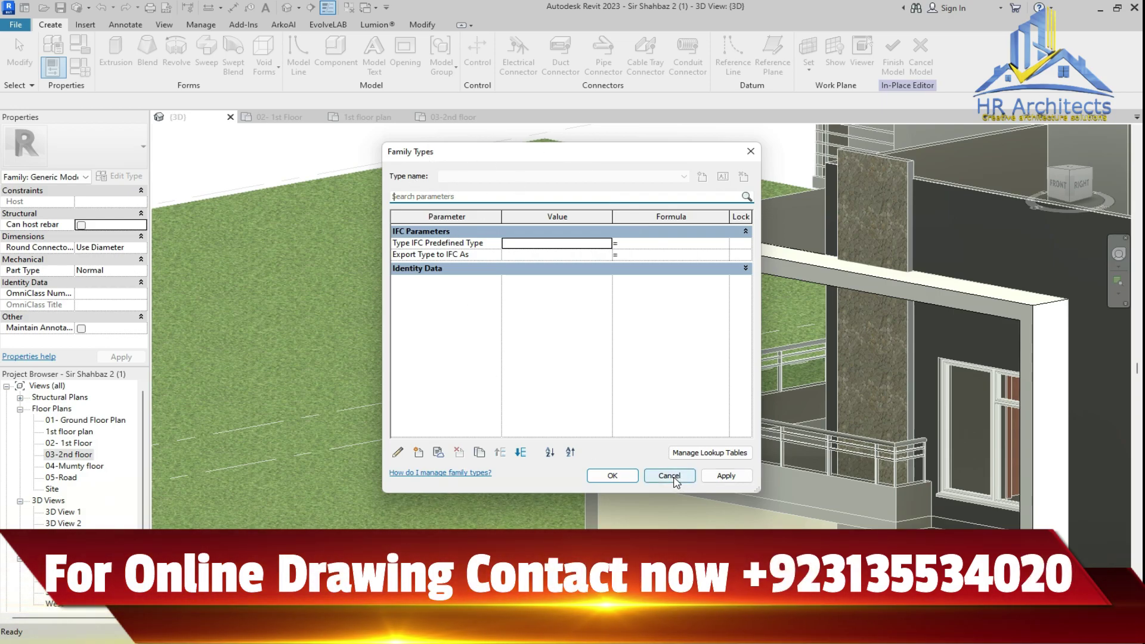
click(669, 476)
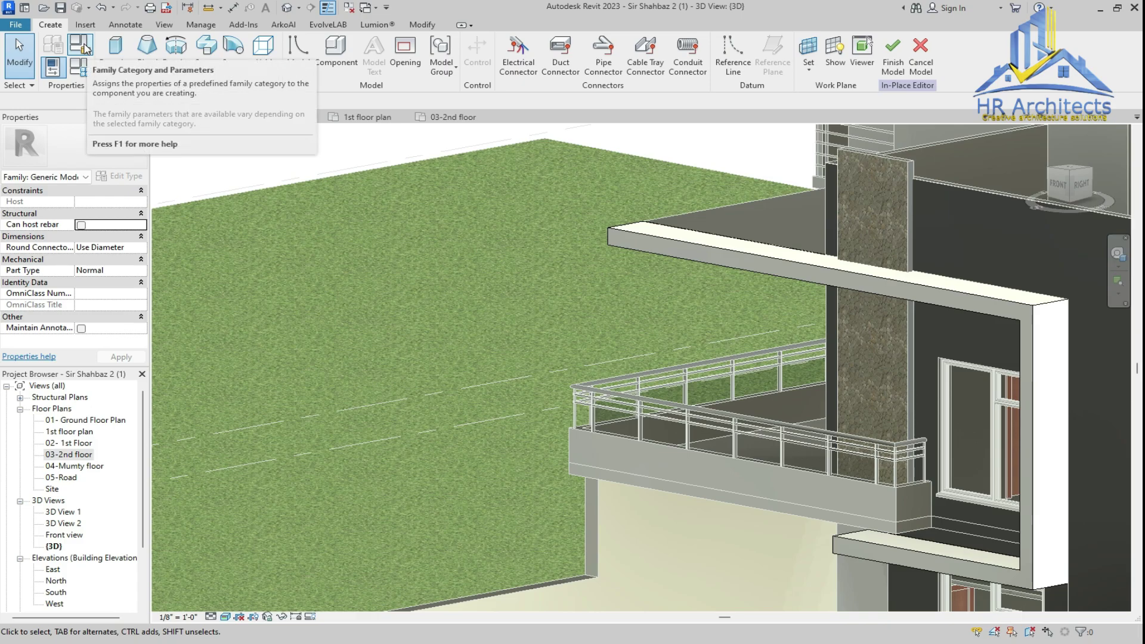
click(80, 45)
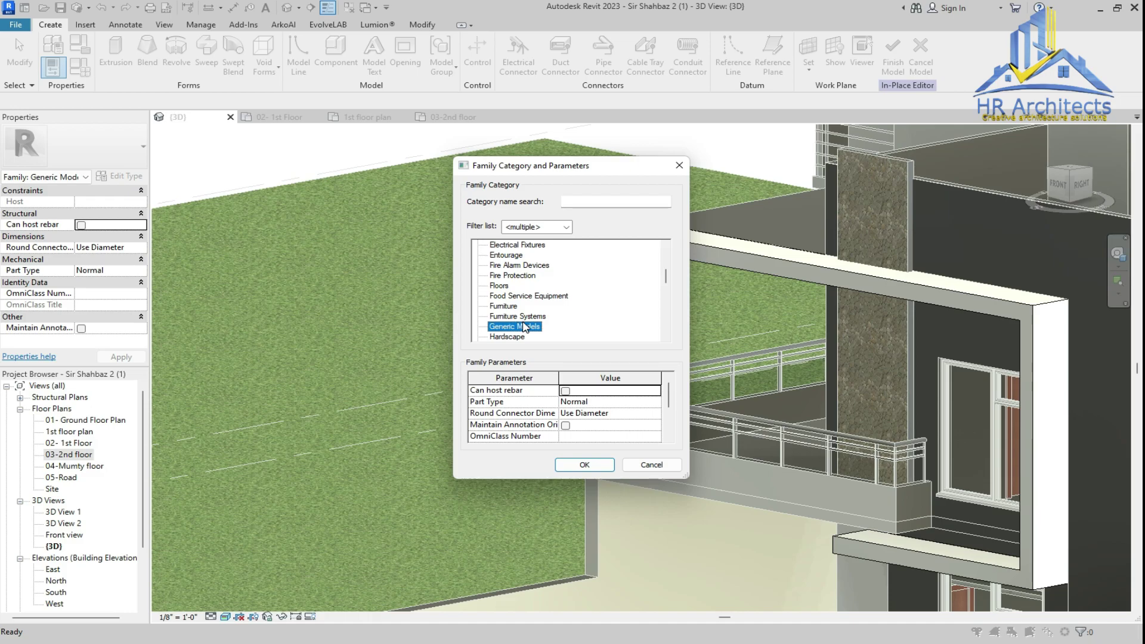
scroll(515, 317, up, 4)
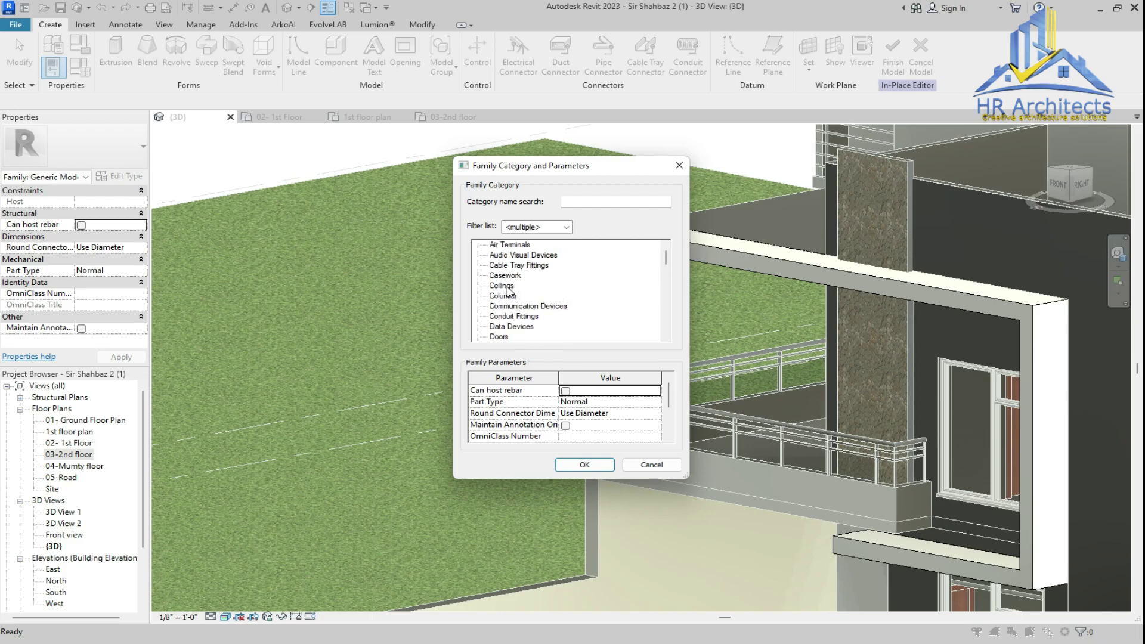
click(503, 286)
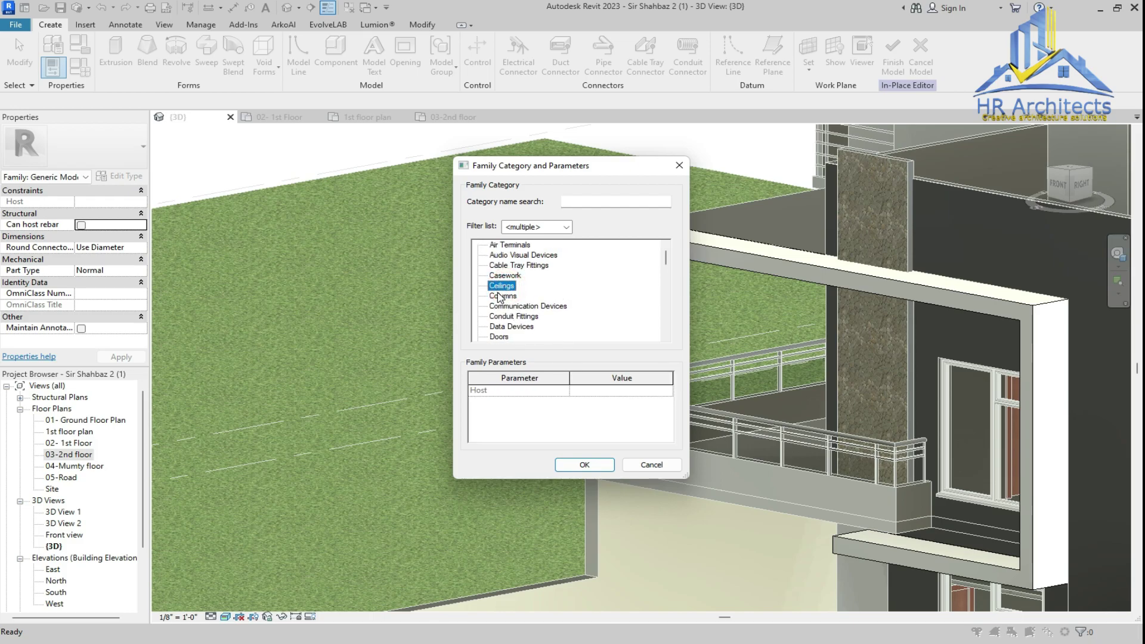
click(577, 466)
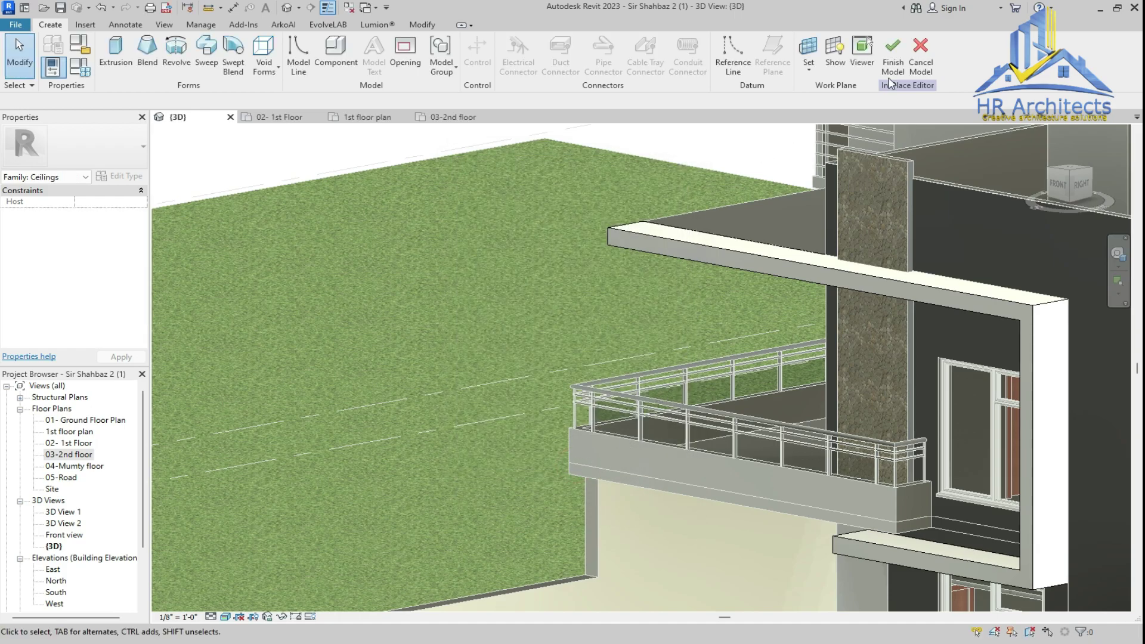
click(893, 56)
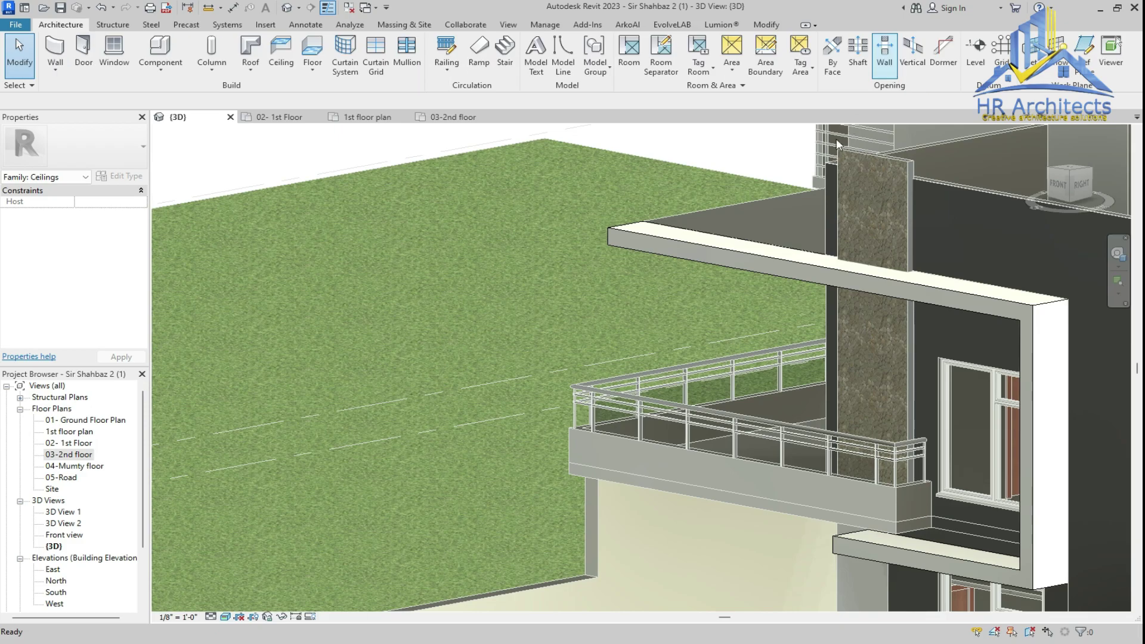
- Check the element categories of the projecting frame and the adjoining 3'' slab porch floor
click(688, 244)
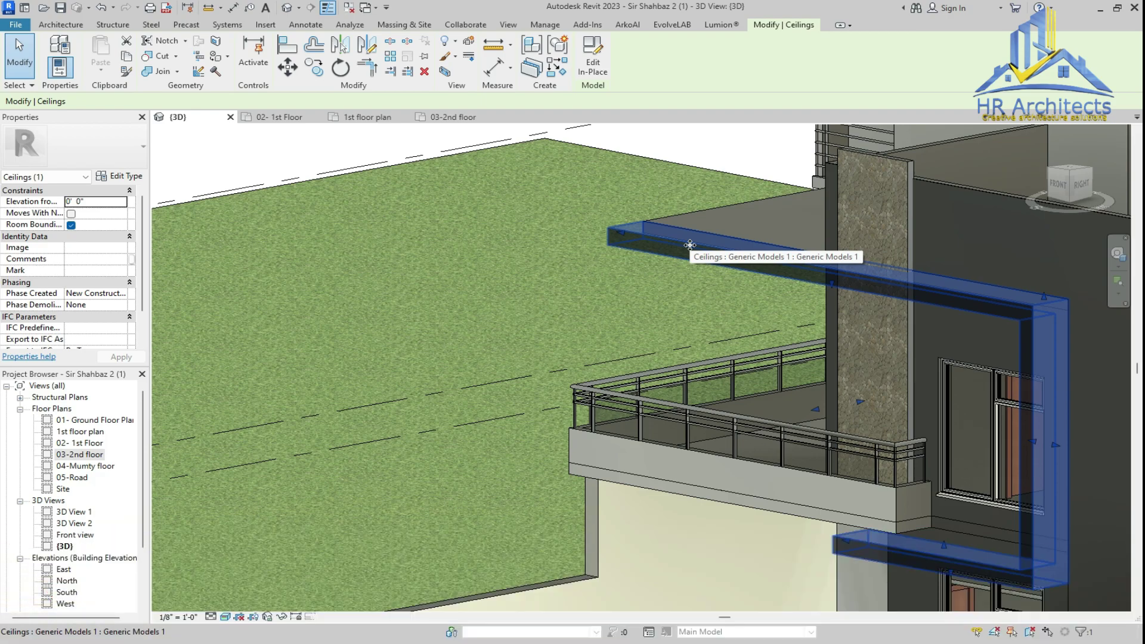
click(687, 213)
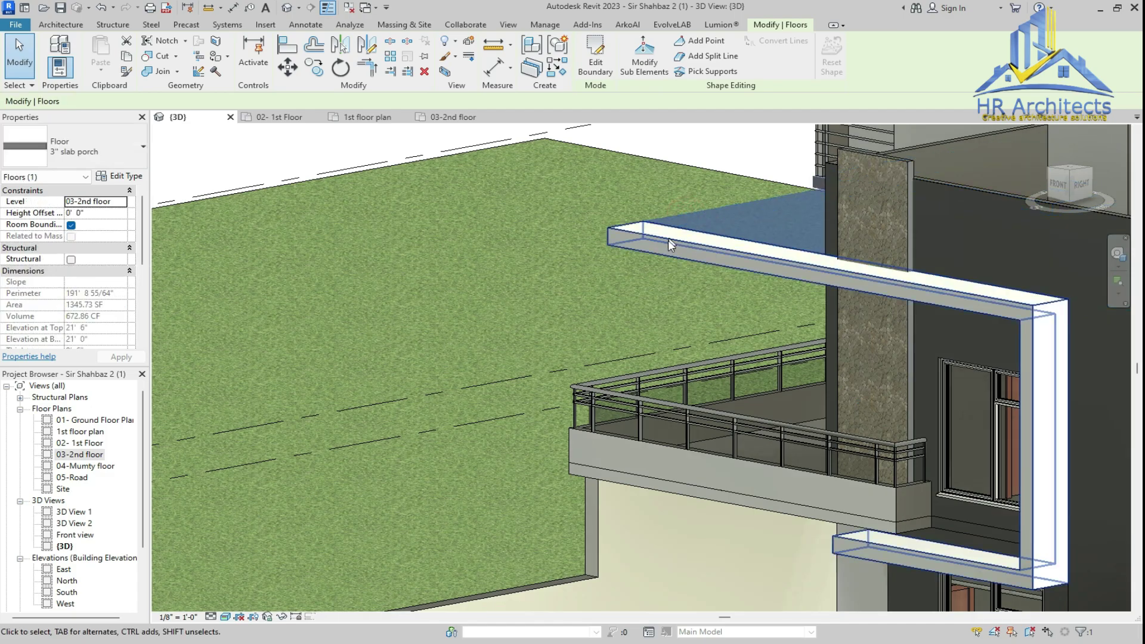
click(681, 219)
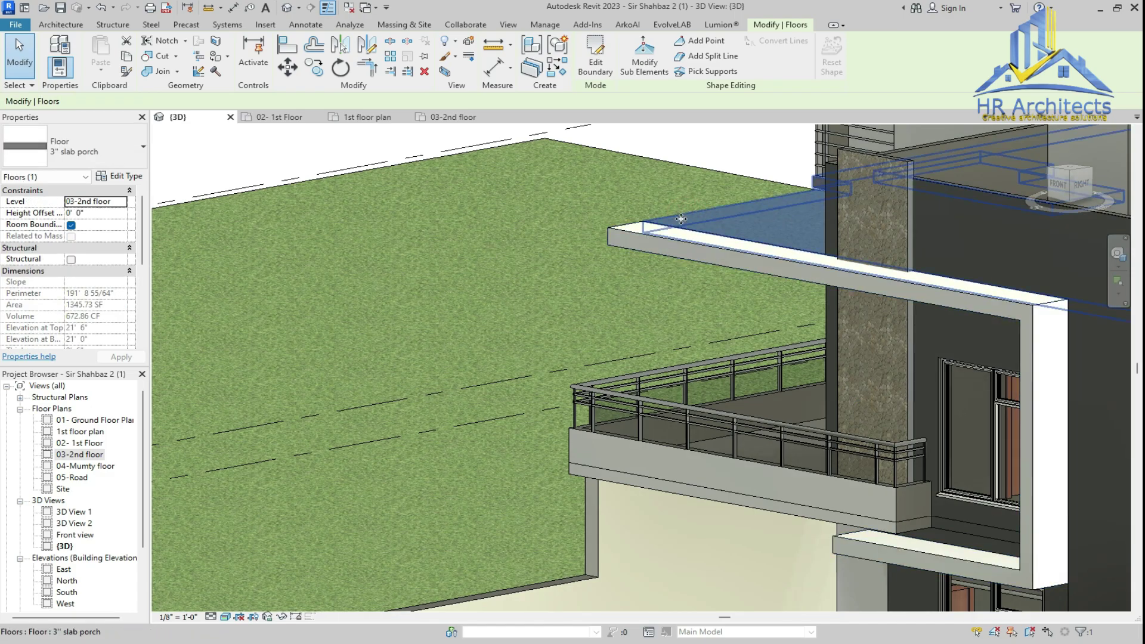
click(221, 155)
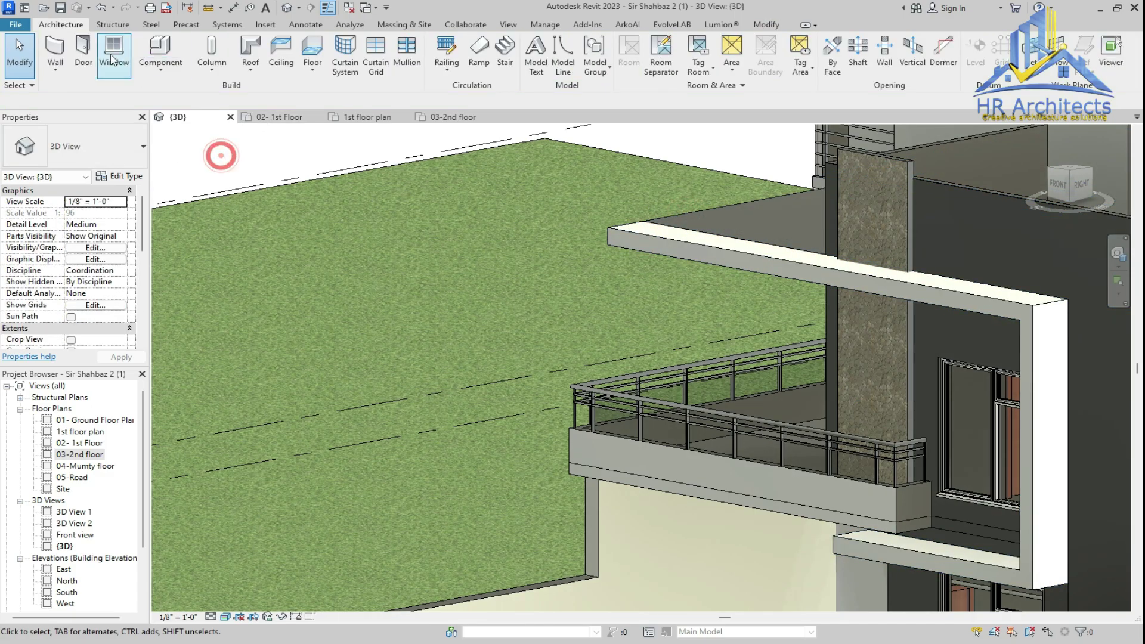
- Place a 091_Ceiling - Round light at the outer end of the frame's upper arm above the balcony
click(160, 48)
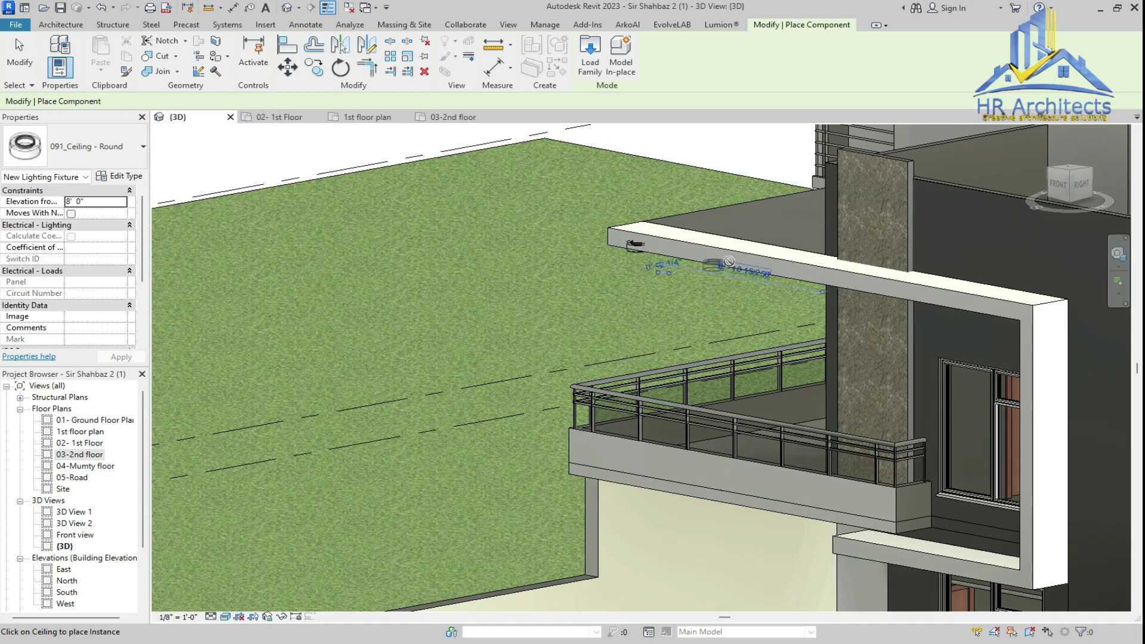
click(732, 265)
key(Escape)
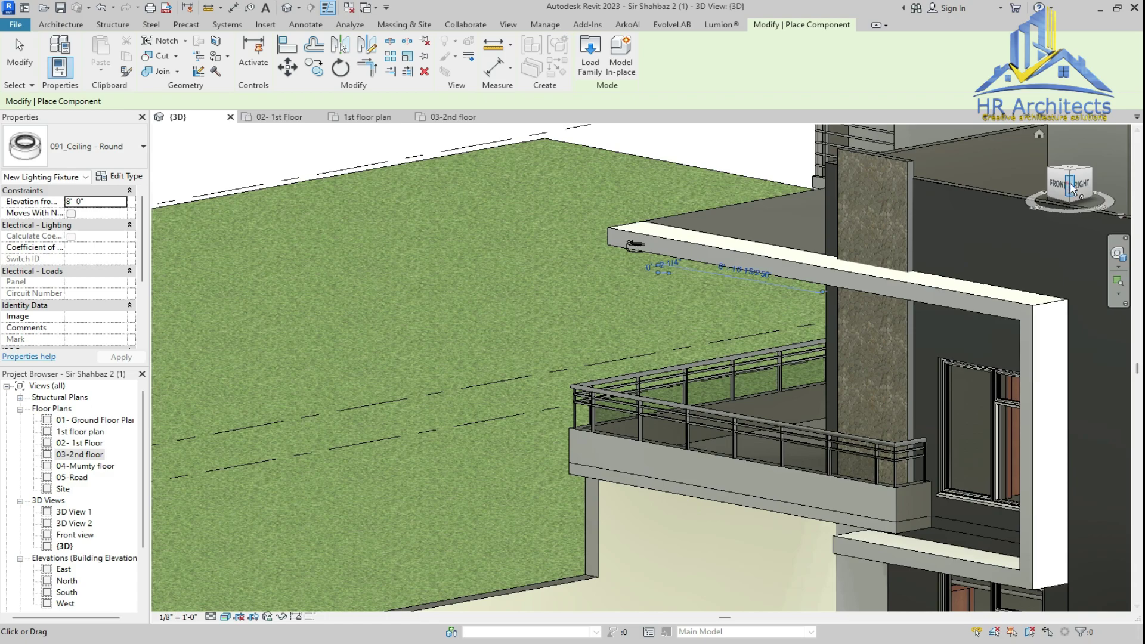
- Place three more 091_Ceiling - Round lights in a row along the upper arm's underside, up to the stone-clad wall
click(1071, 189)
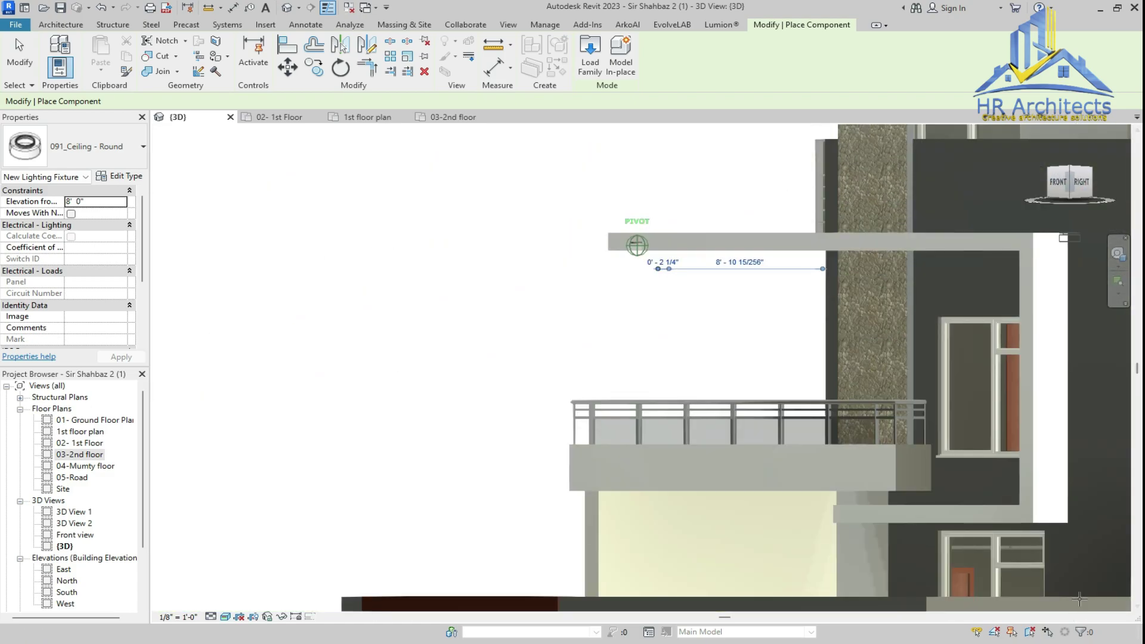
shift+middle_drag(1077, 594, 707, 255)
scroll(706, 254, up, 6)
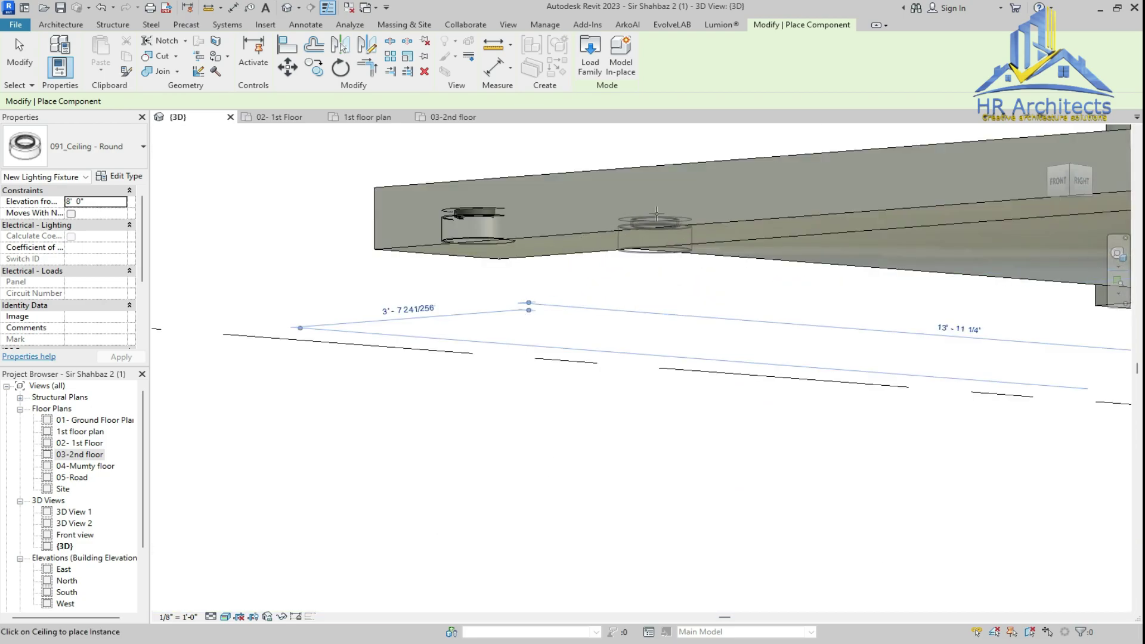
click(654, 234)
scroll(654, 235, down, 2)
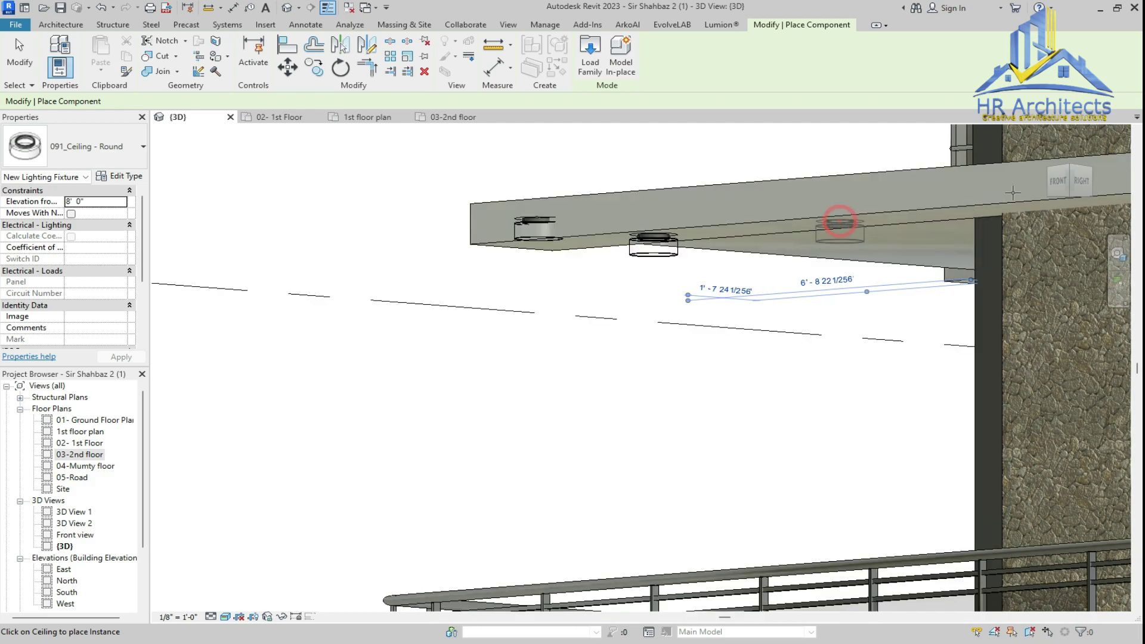
click(840, 221)
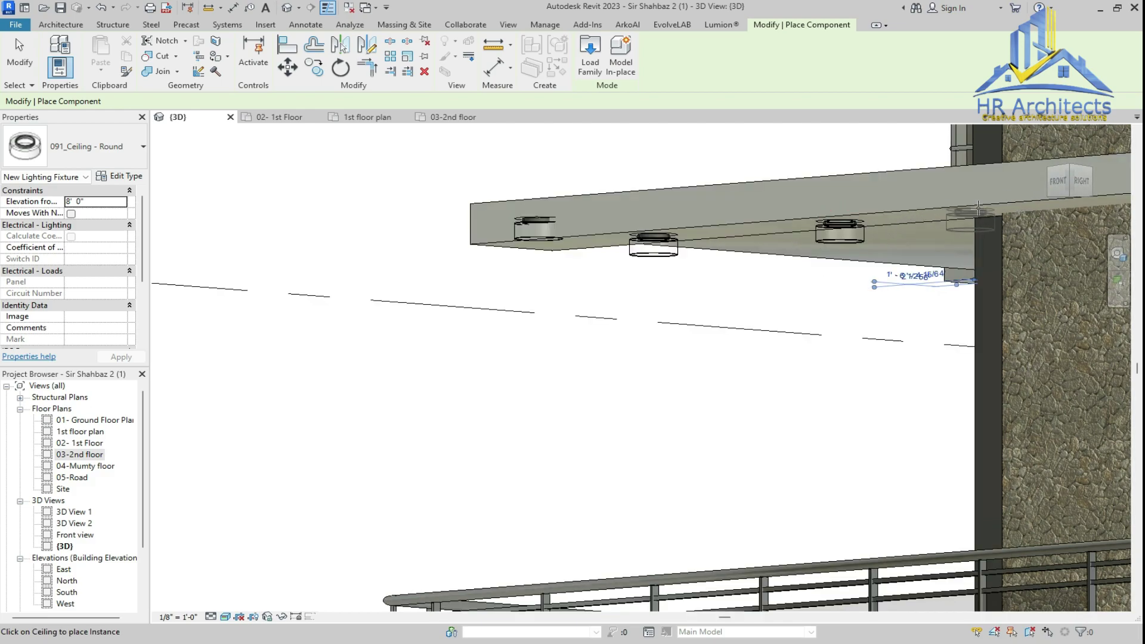
click(1000, 210)
scroll(735, 328, down, 3)
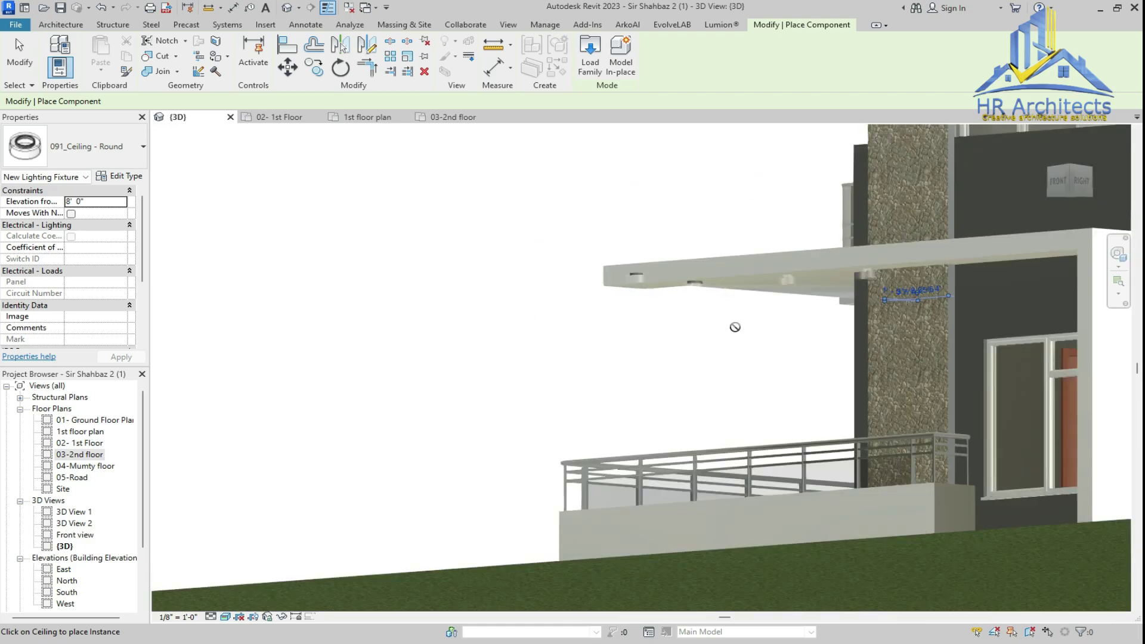
key(Escape)
key(Escape)
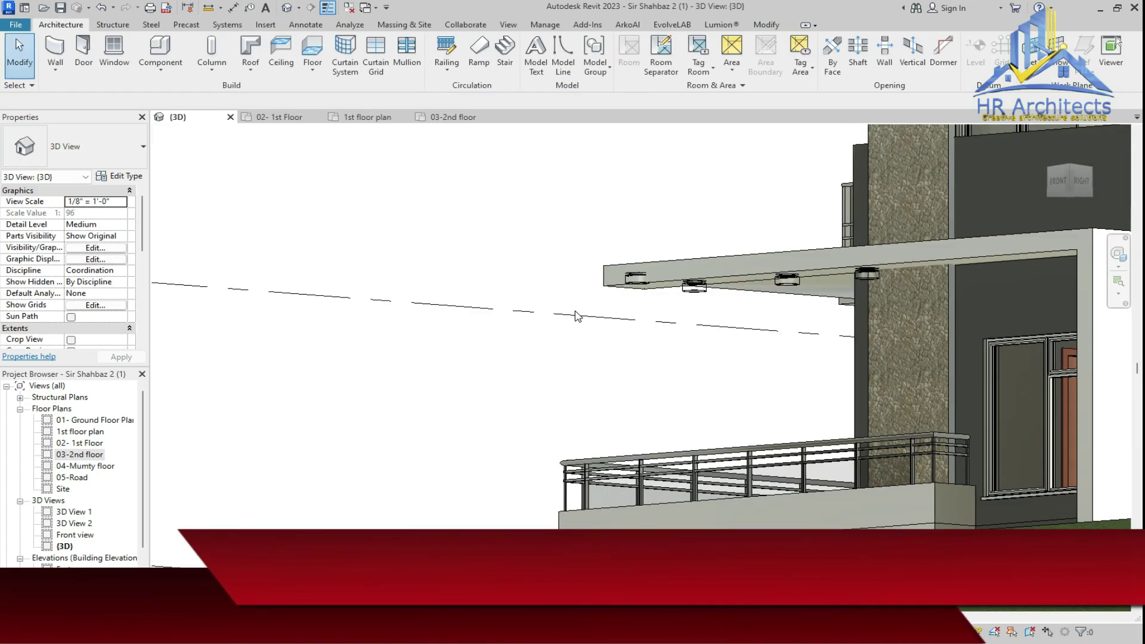
- Delete the outermost round light at the free end of the frame's upper arm
click(639, 278)
key(Escape)
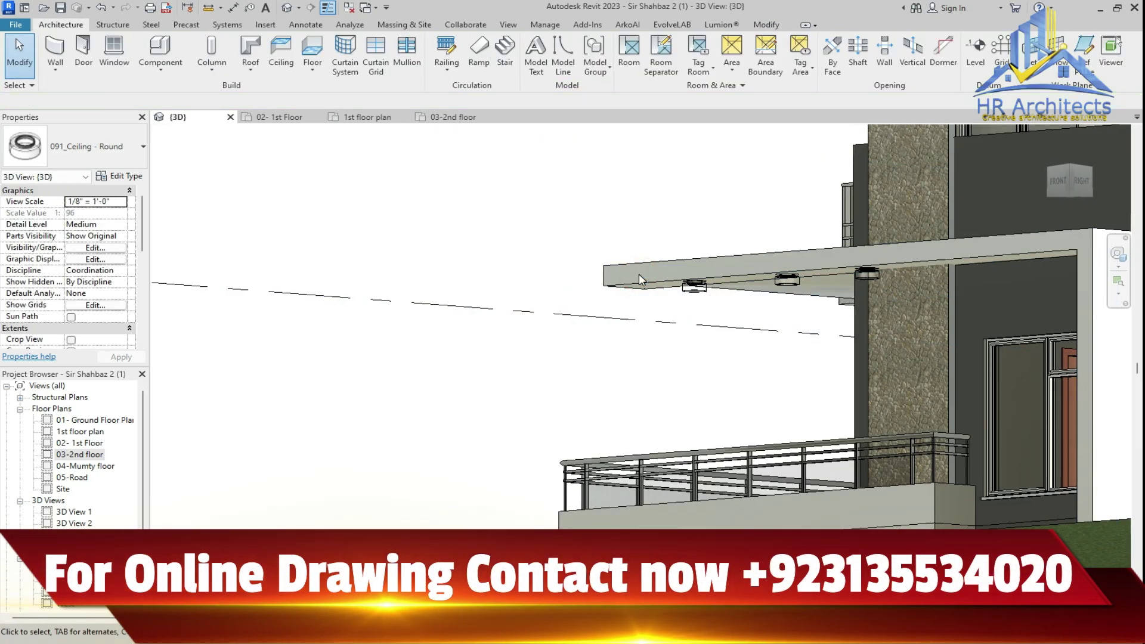
scroll(872, 318, up, 3)
shift+middle_drag(873, 312, 565, 269)
scroll(676, 324, down, 3)
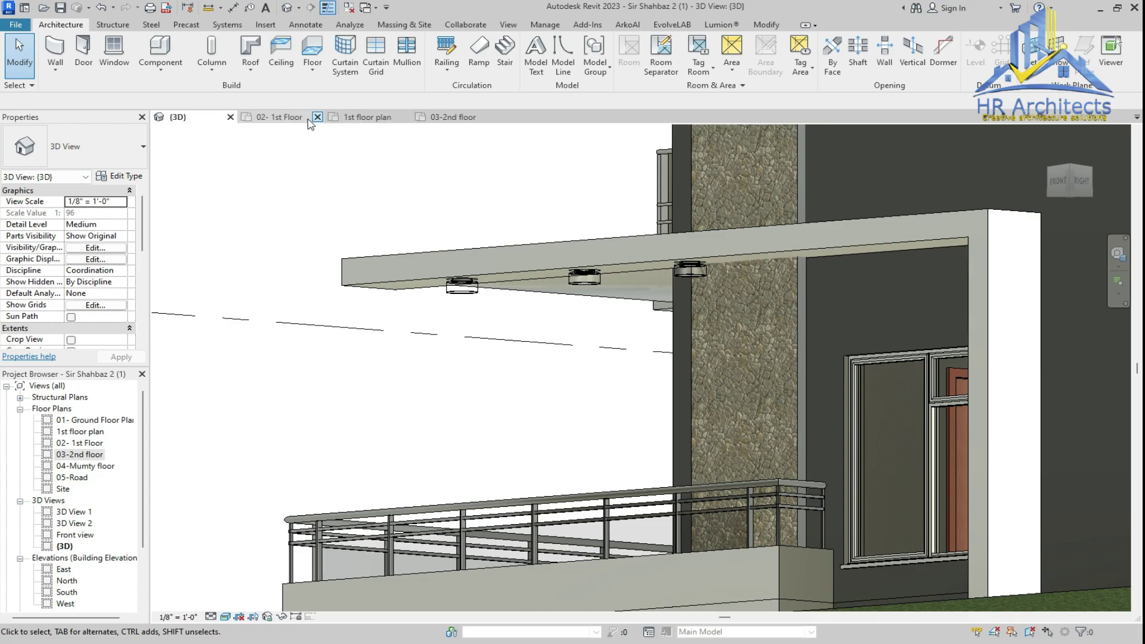
- Look through the 02- 1st Floor, 1st floor plan and 03-2nd floor views, and inspect the outermost remaining light in {3D}
click(286, 118)
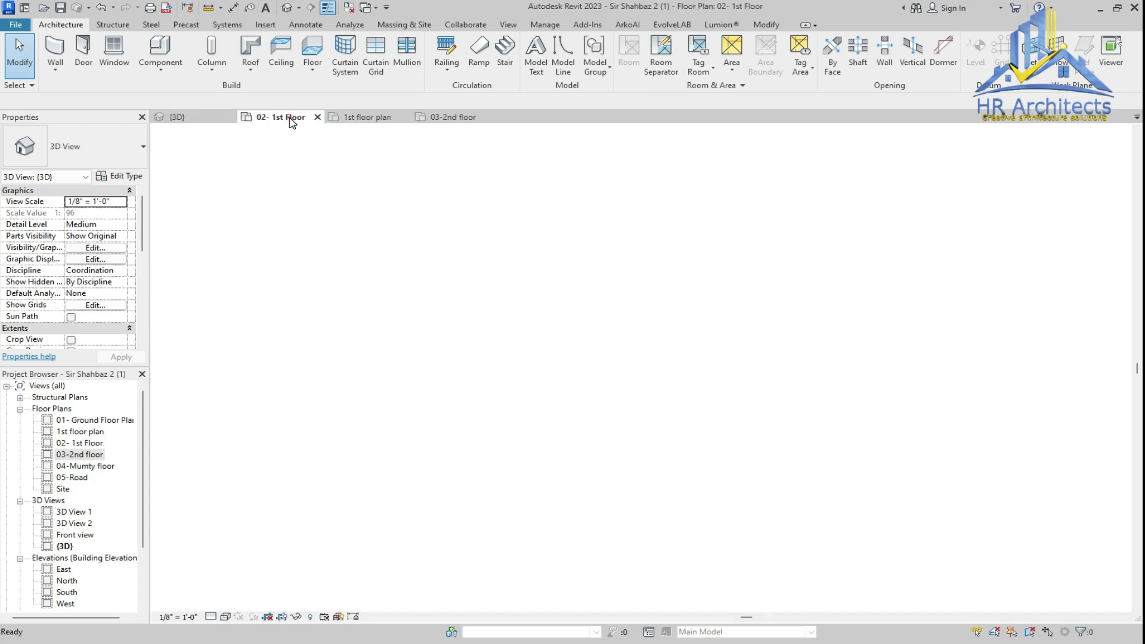
click(358, 118)
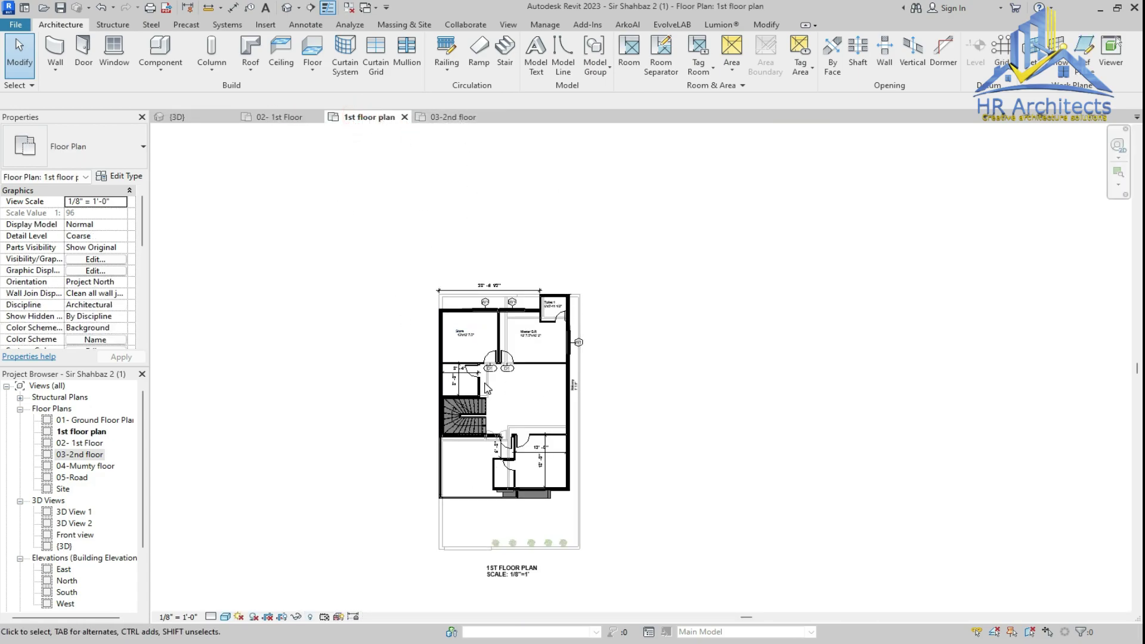
click(442, 117)
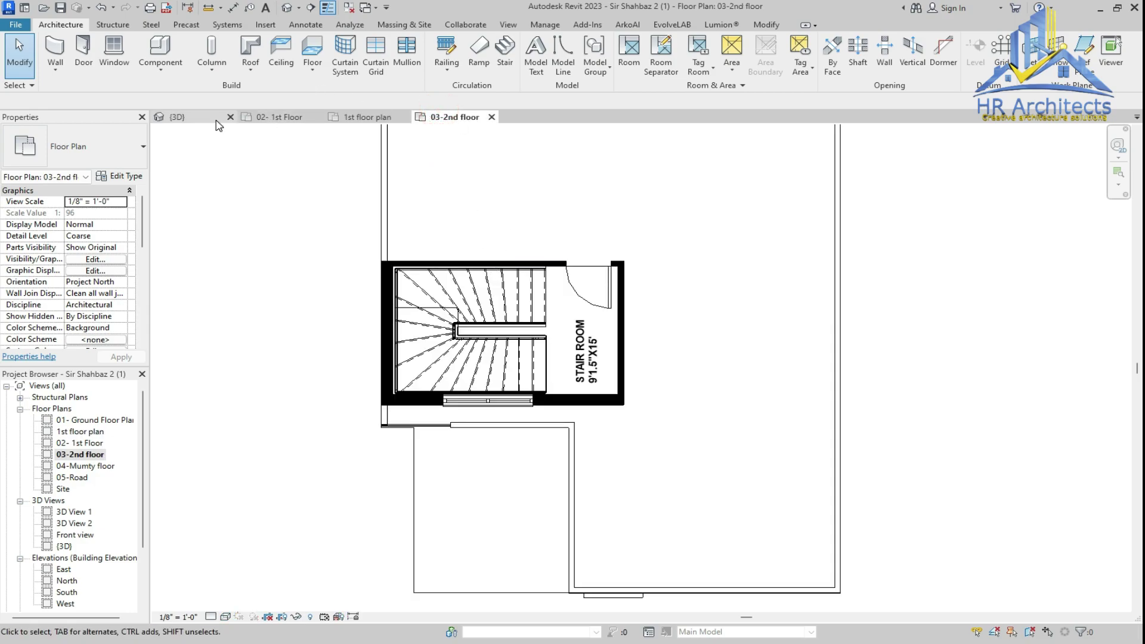
click(215, 119)
click(462, 286)
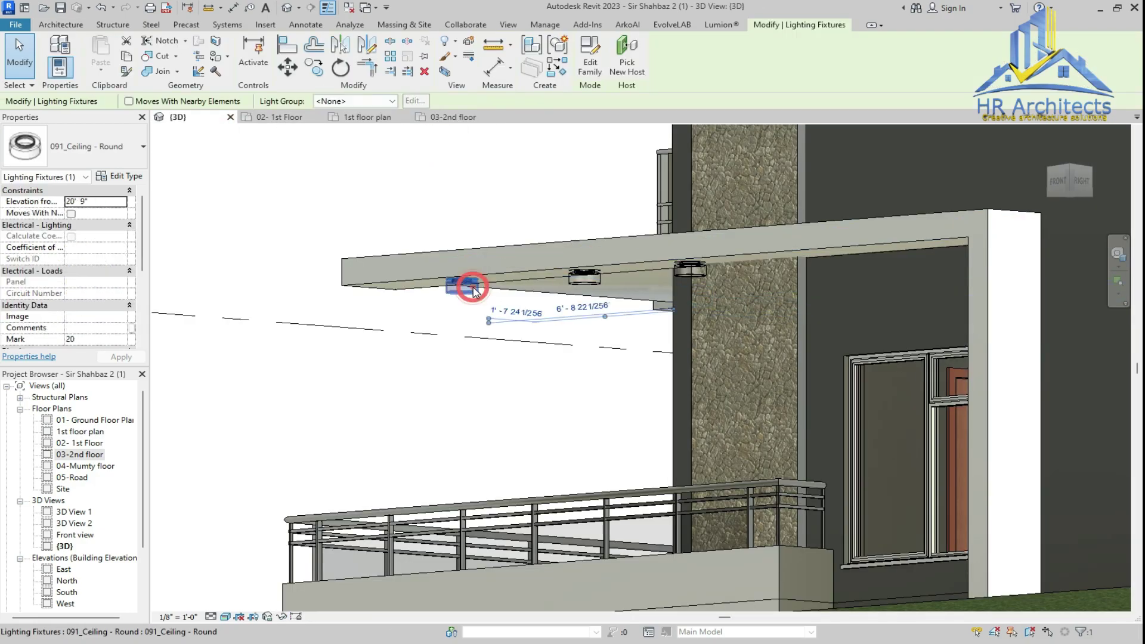
click(280, 117)
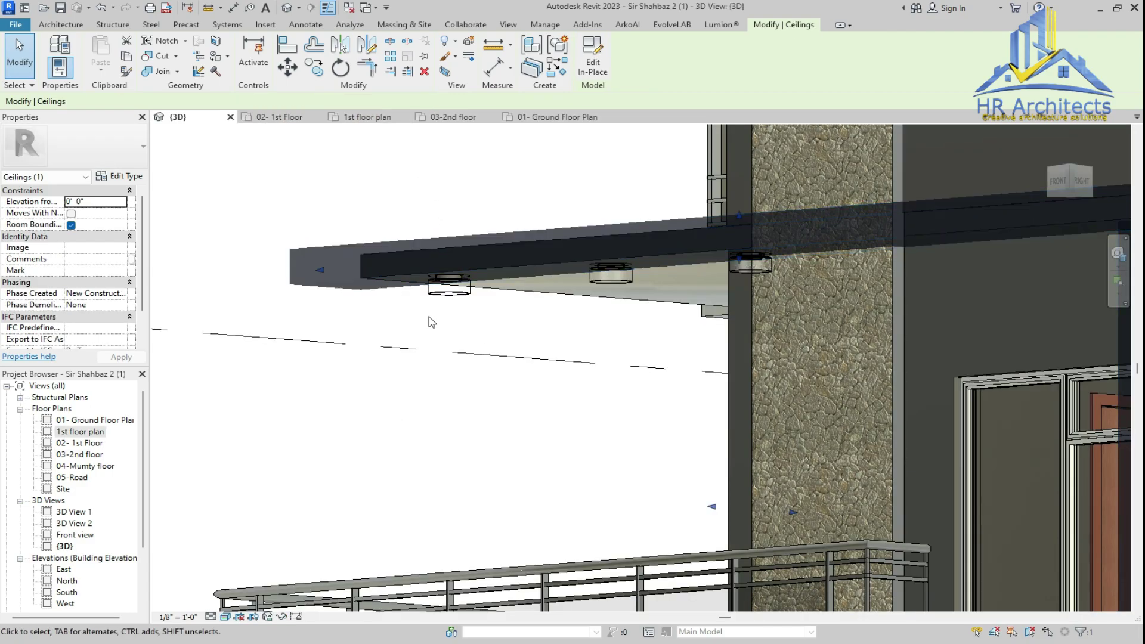
- Place a 091_Ceiling - Round light on the underside of the balcony frame's lower arm, near the frame's upright
scroll(450, 240, down, 2)
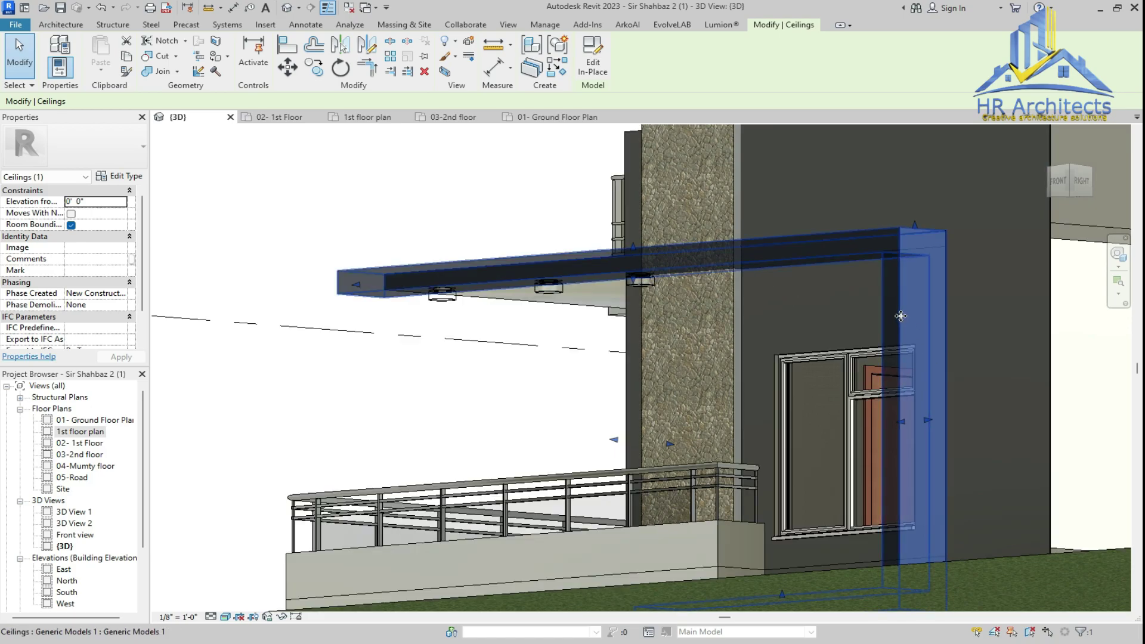
scroll(901, 316, down, 1)
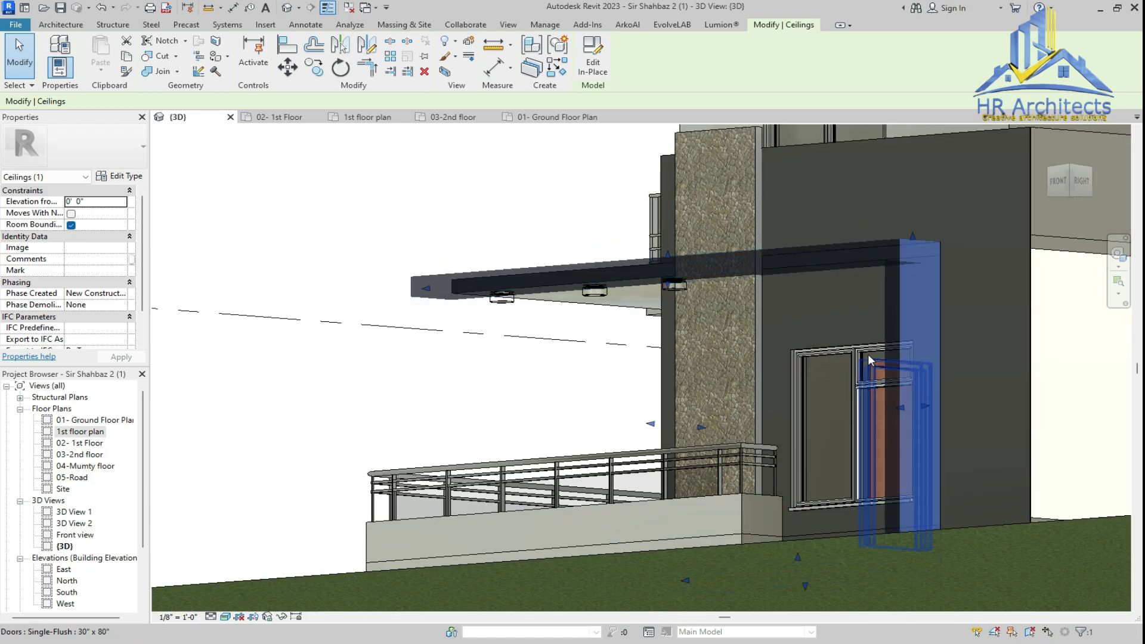
click(1064, 187)
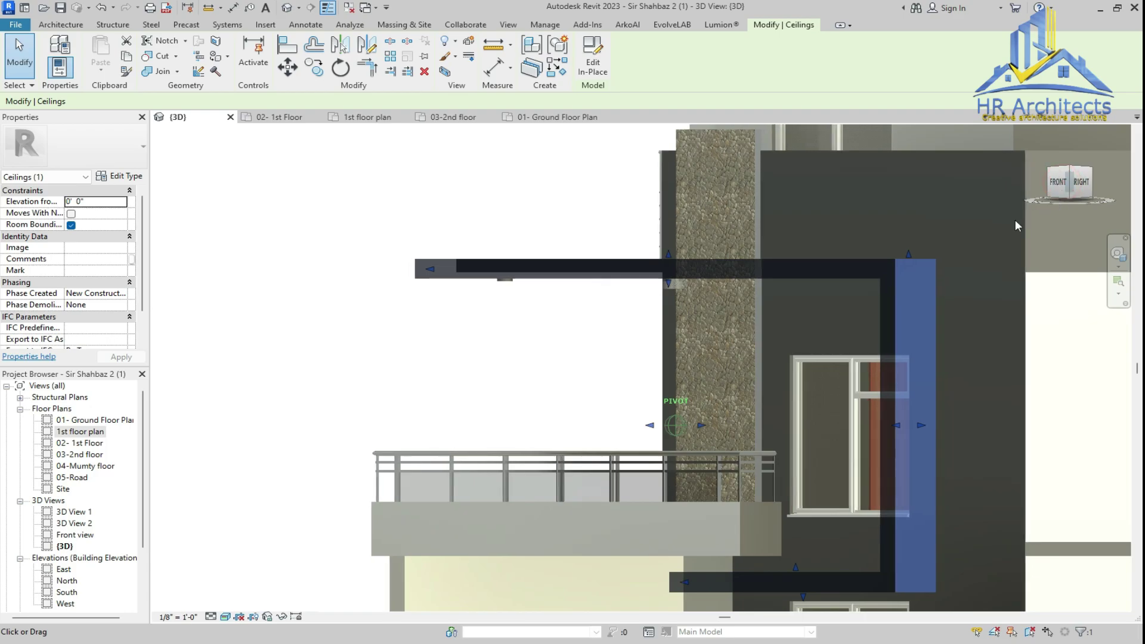
scroll(750, 598, up, 2)
scroll(776, 495, down, 3)
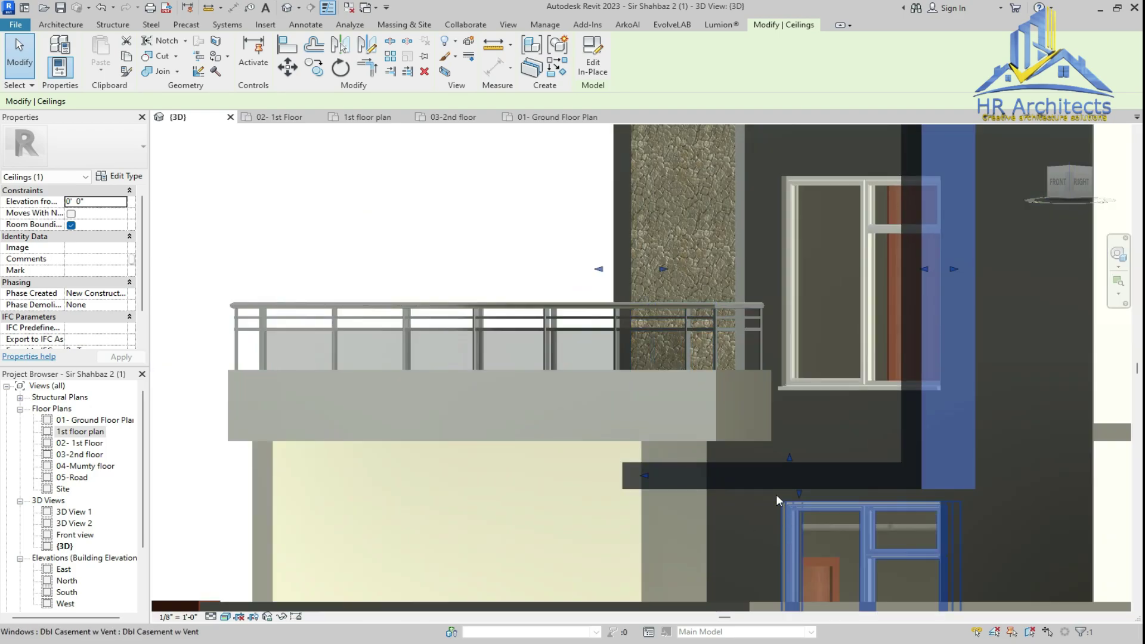
scroll(762, 467, up, 4)
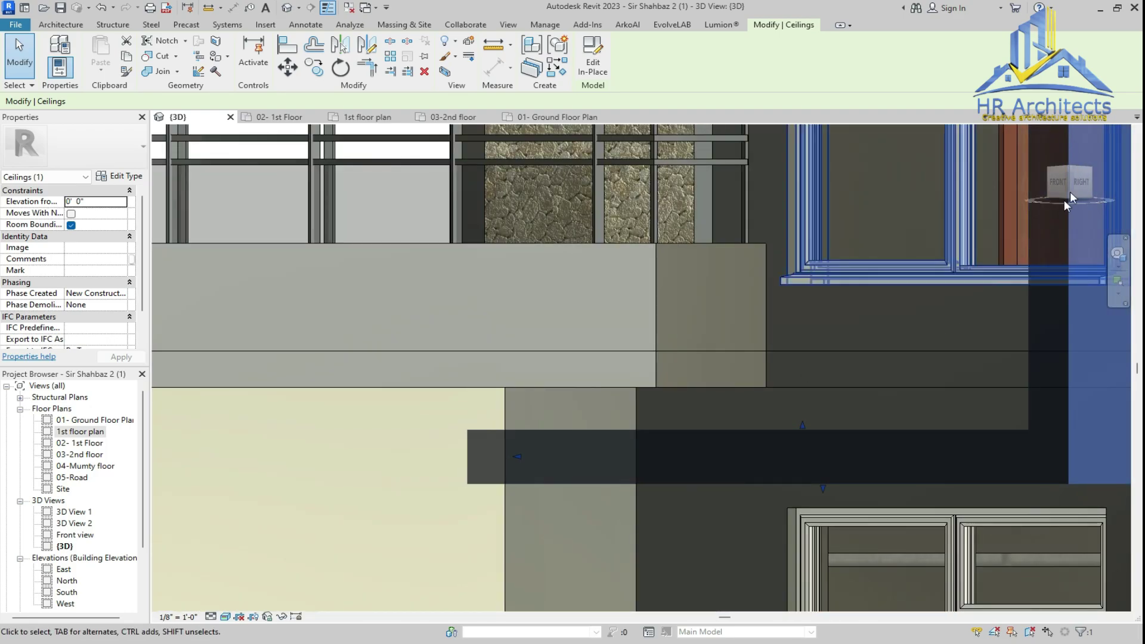
drag(1069, 184, 1073, 179)
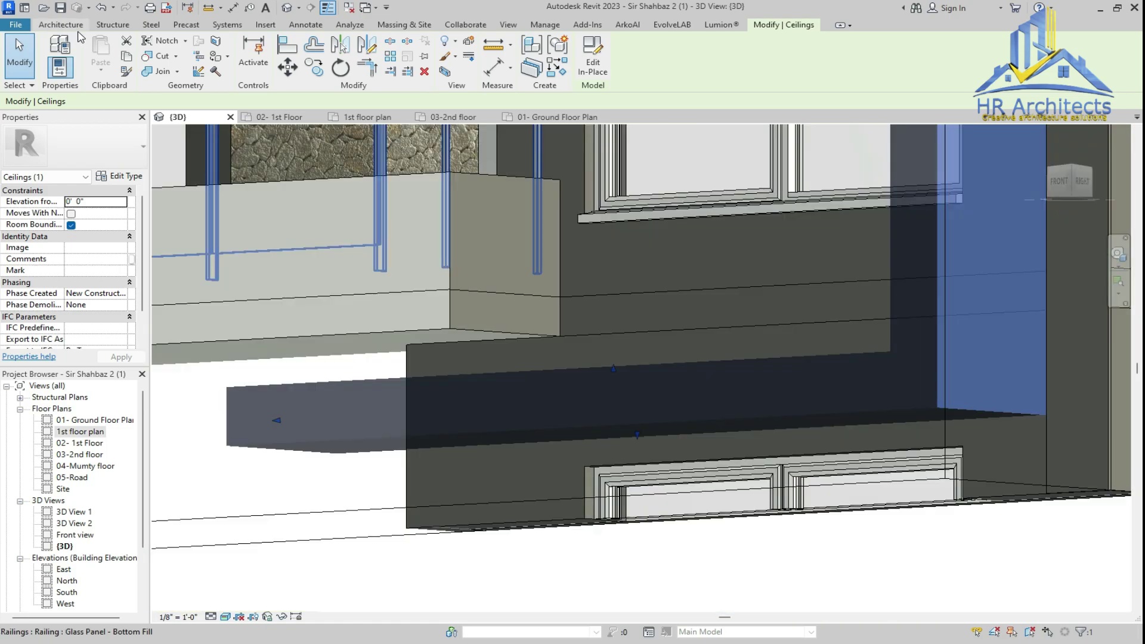
click(61, 25)
click(160, 43)
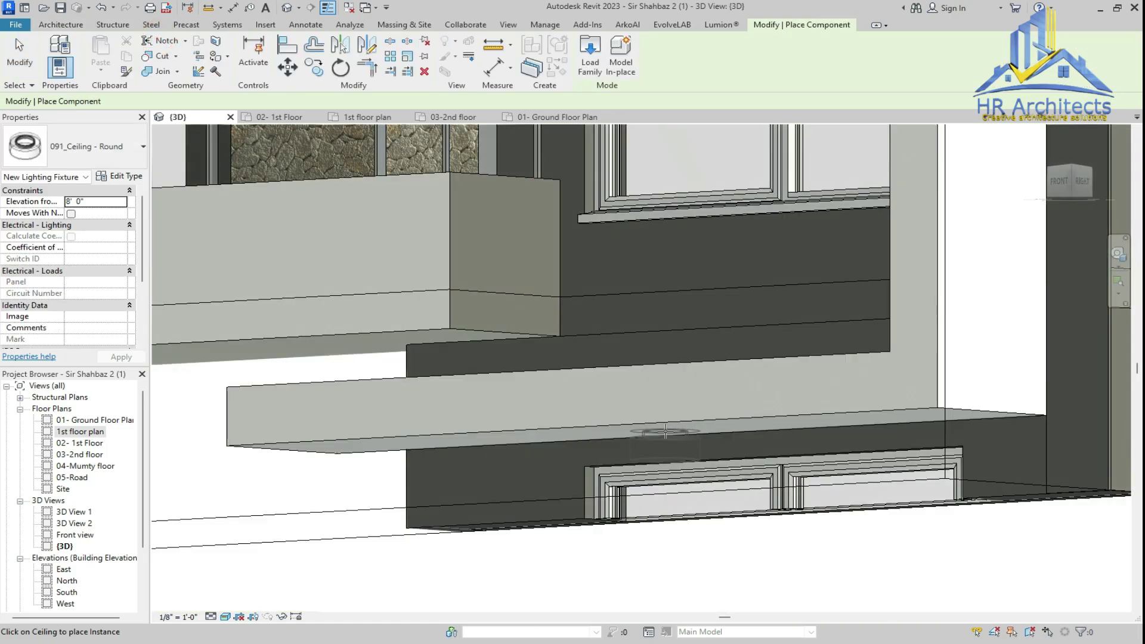
shift+middle_drag(883, 418, 906, 412)
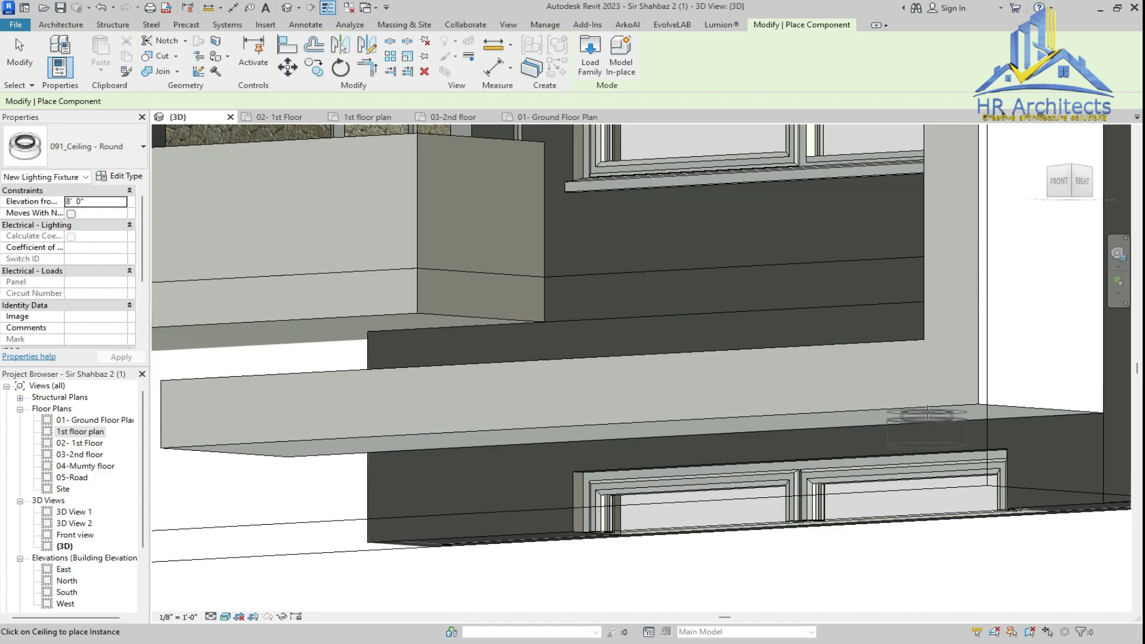
click(929, 414)
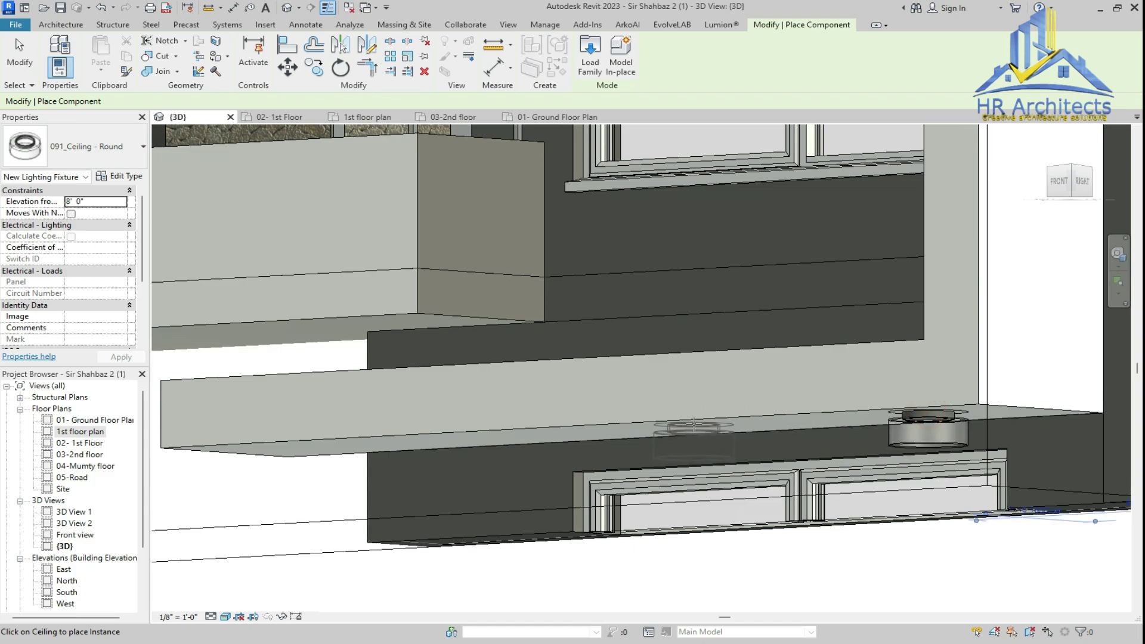
- Place three more 091_Ceiling - Round lights in a row along the lower arm's underside, out to its free end
click(695, 428)
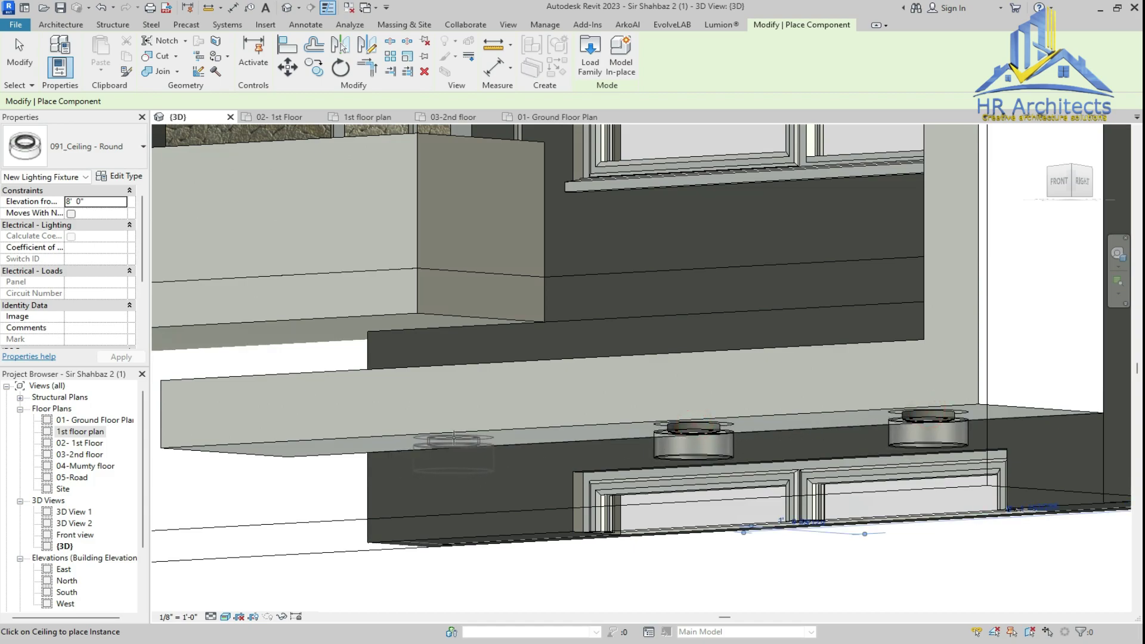
click(453, 442)
click(262, 449)
scroll(710, 447, down, 2)
scroll(815, 518, down, 2)
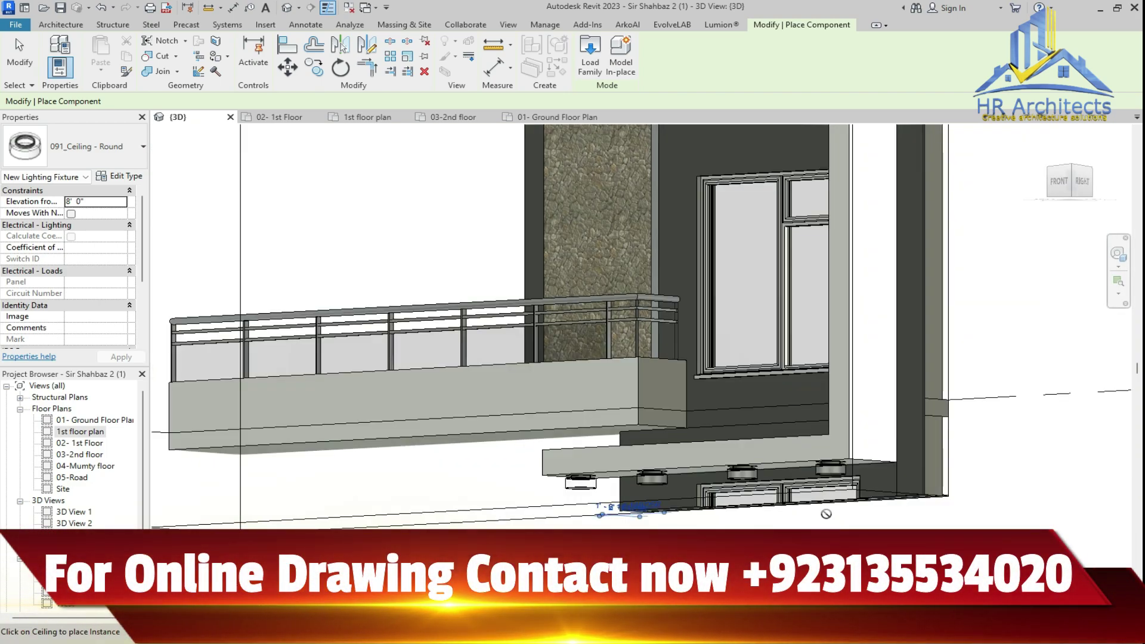
scroll(70, 292, down, 3)
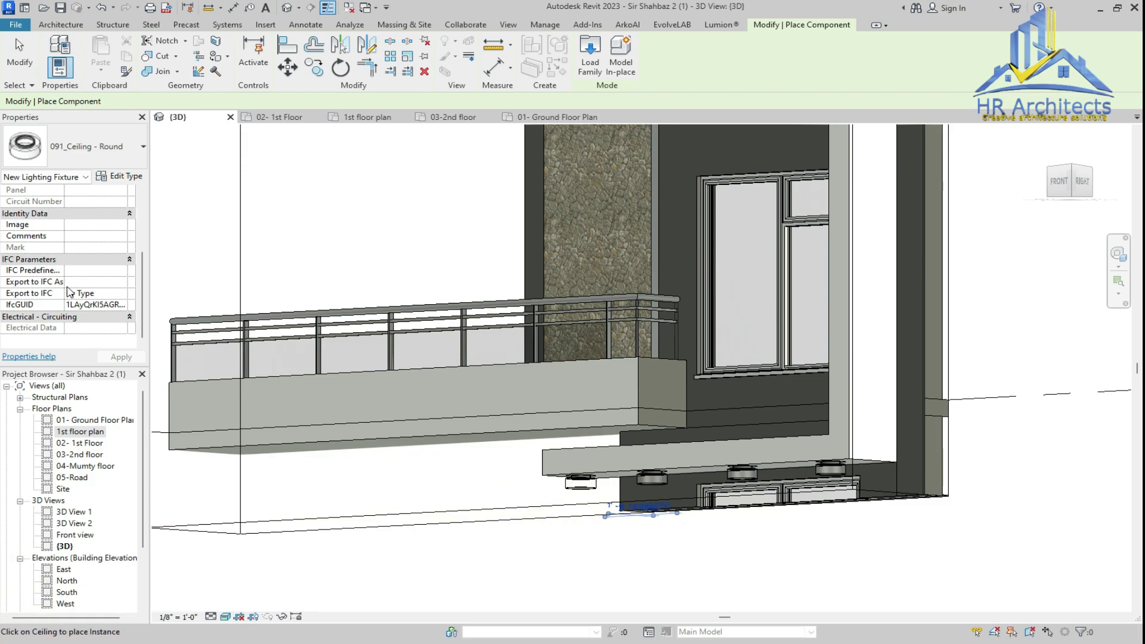
key(Escape)
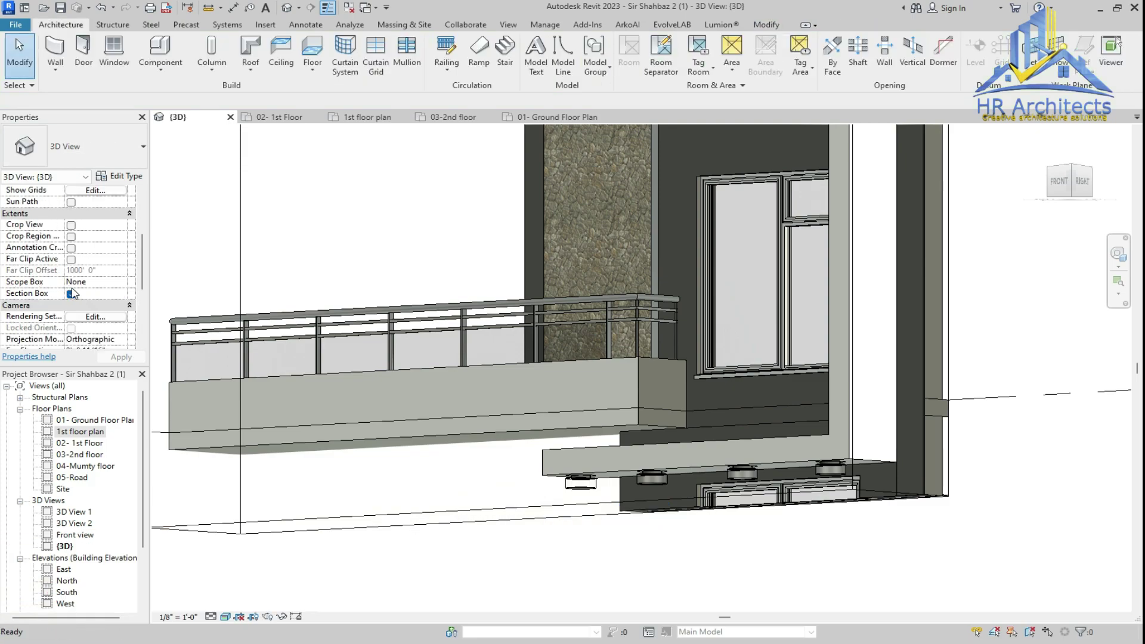
- Turn off the 3D view's section box and review the frame's lights on the whole house from the front and above
click(72, 294)
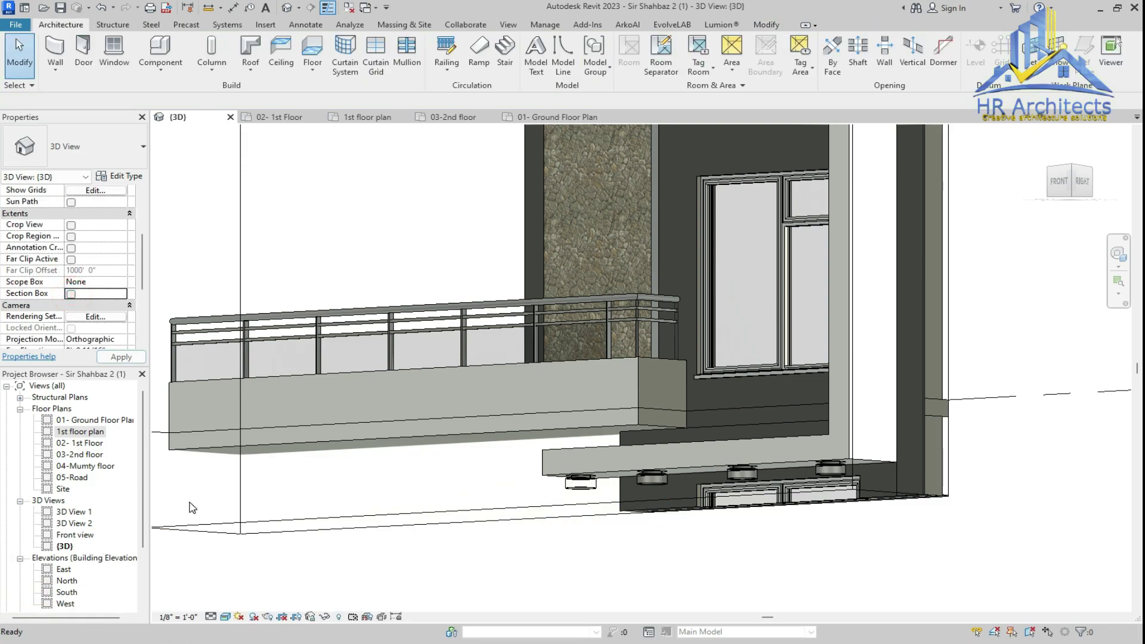
scroll(793, 514, down, 5)
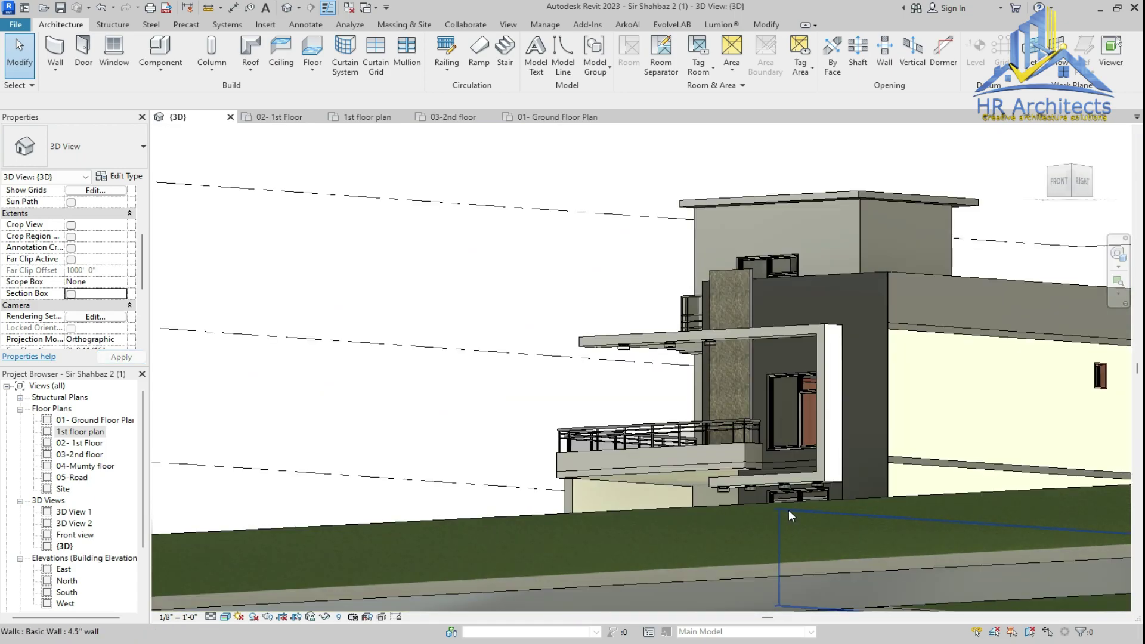
middle_drag(789, 495, 738, 482)
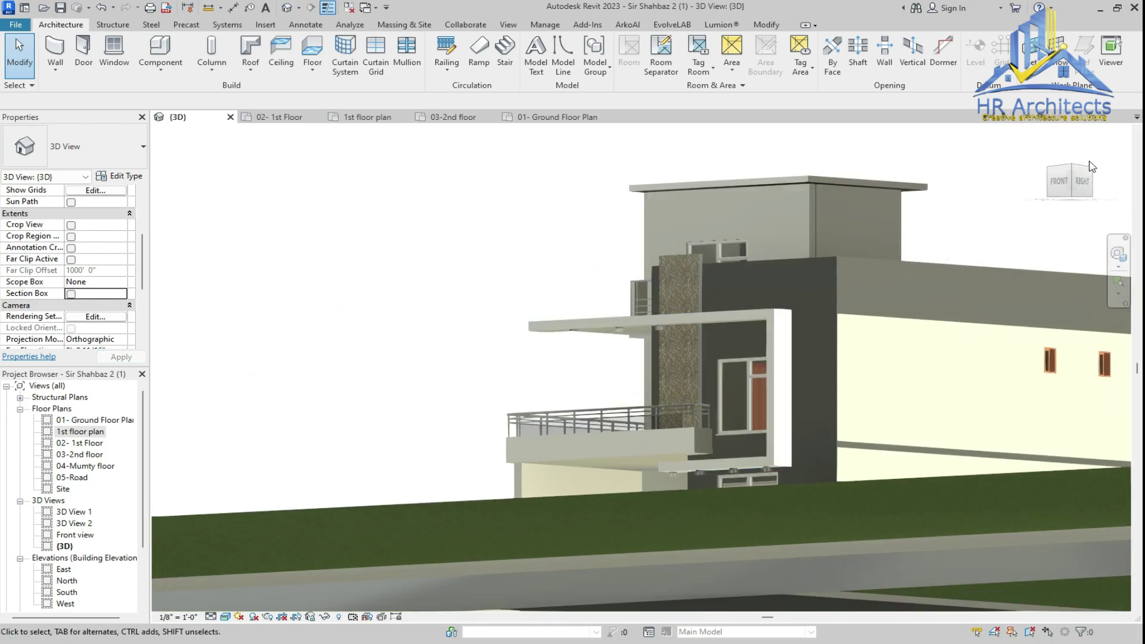
click(1059, 181)
drag(1058, 184, 1102, 236)
scroll(663, 446, down, 2)
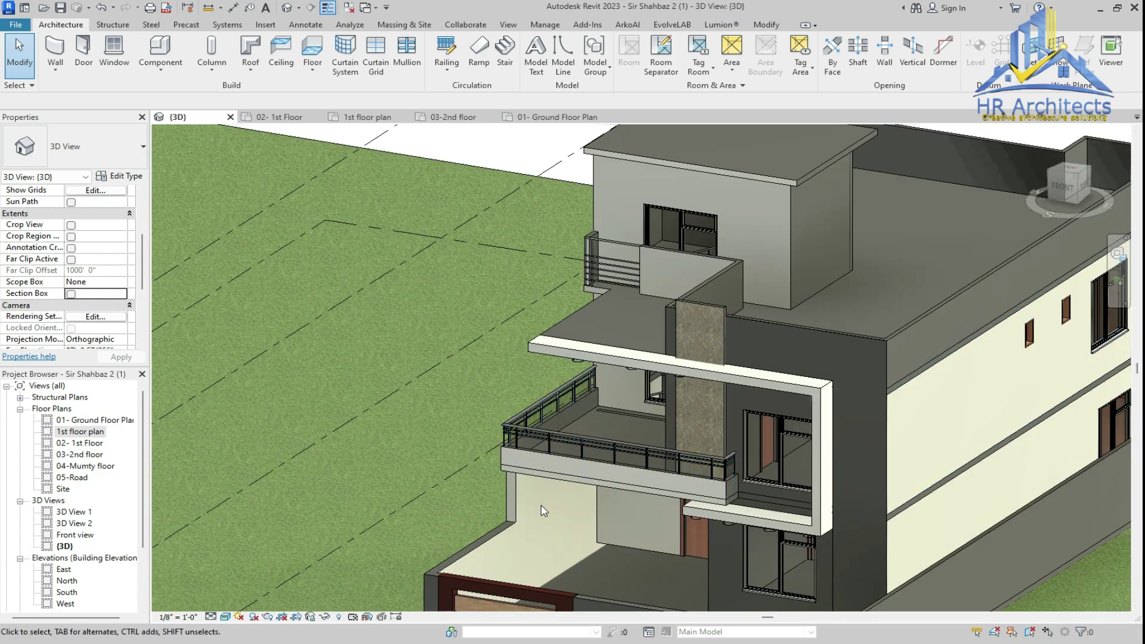
scroll(488, 373, down, 2)
scroll(488, 371, up, 4)
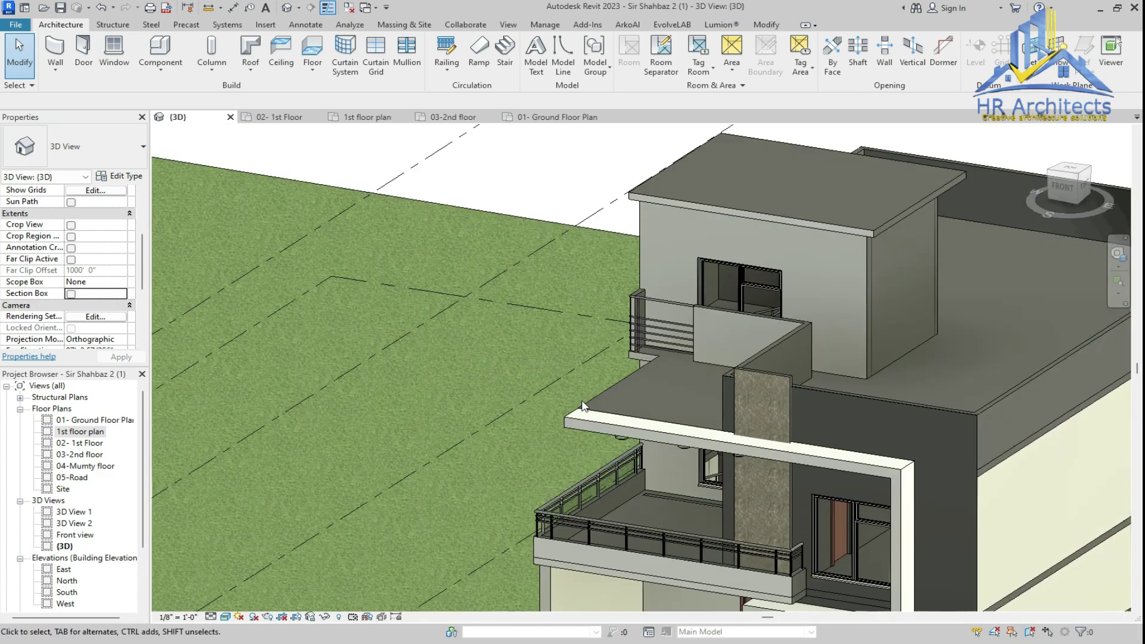
- Inspect the 3" slab porch floor behind the frame's upper arm, and select the in-place frame itself
click(600, 396)
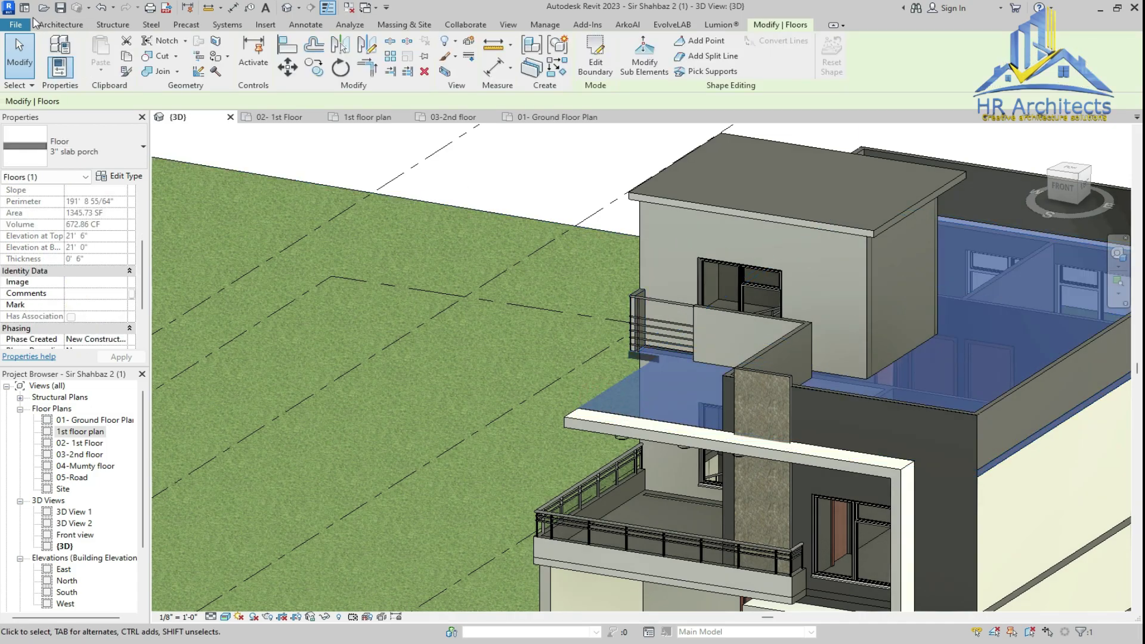
click(60, 26)
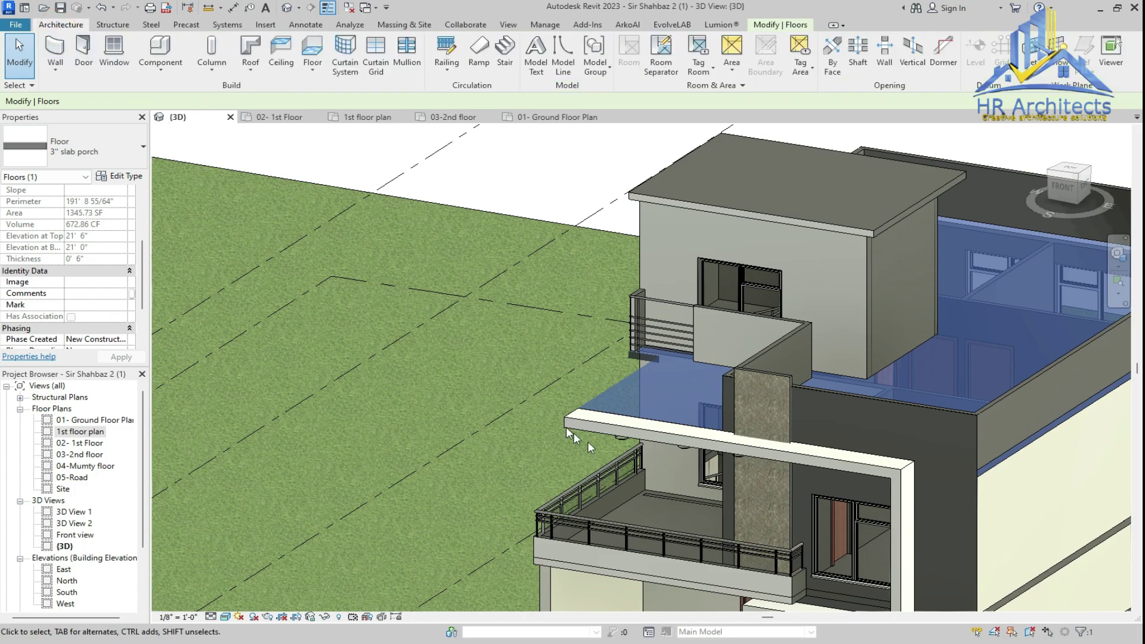
click(612, 426)
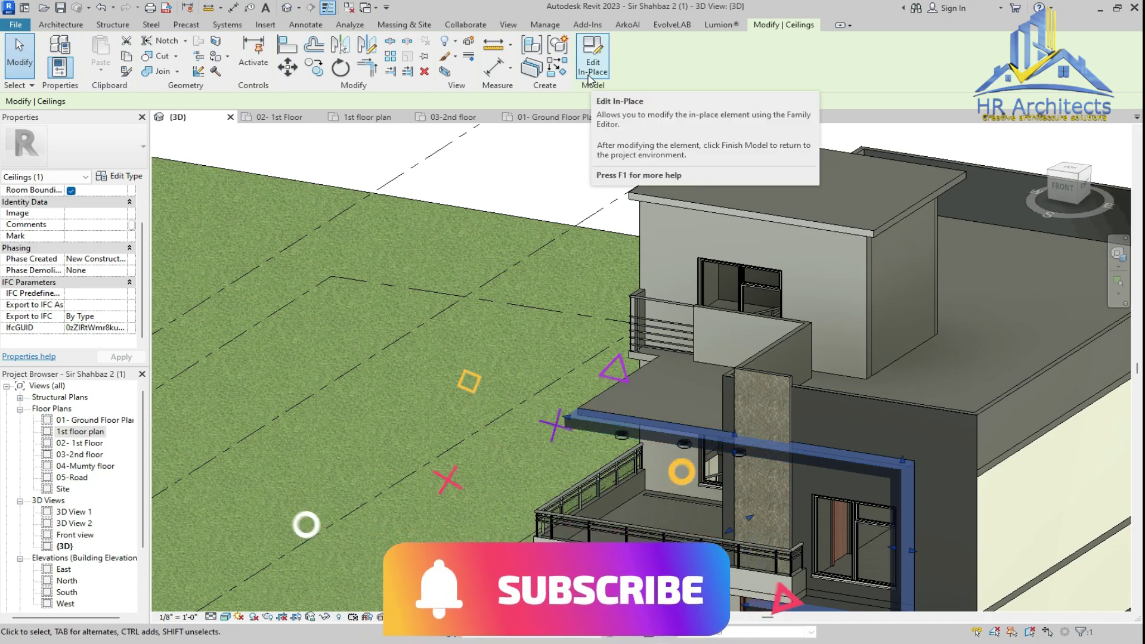
scroll(621, 373, up, 1)
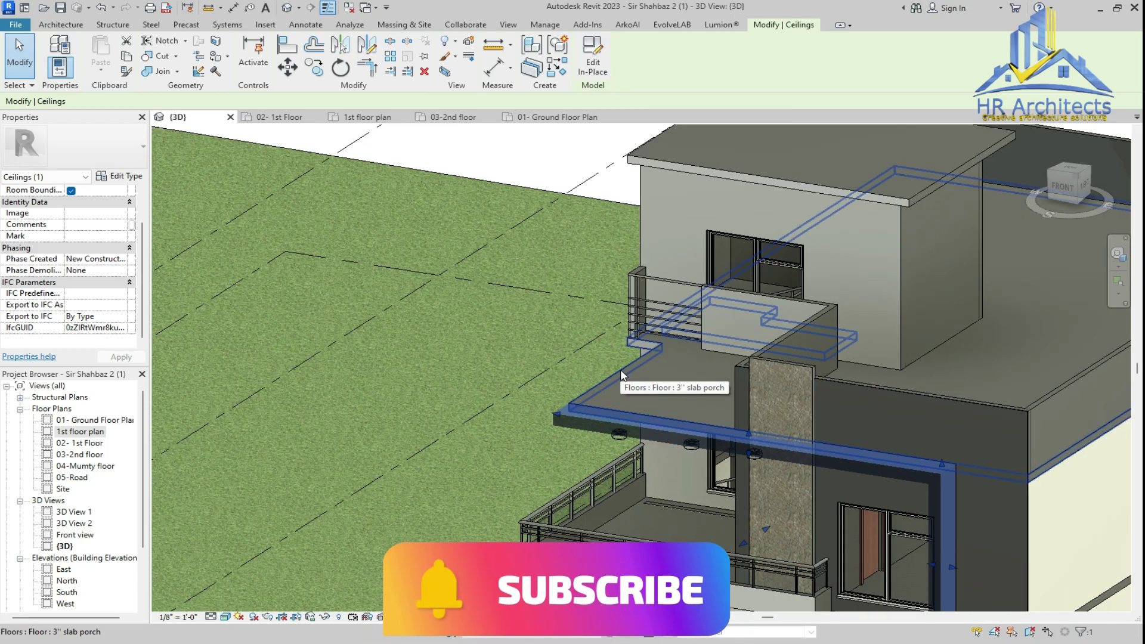